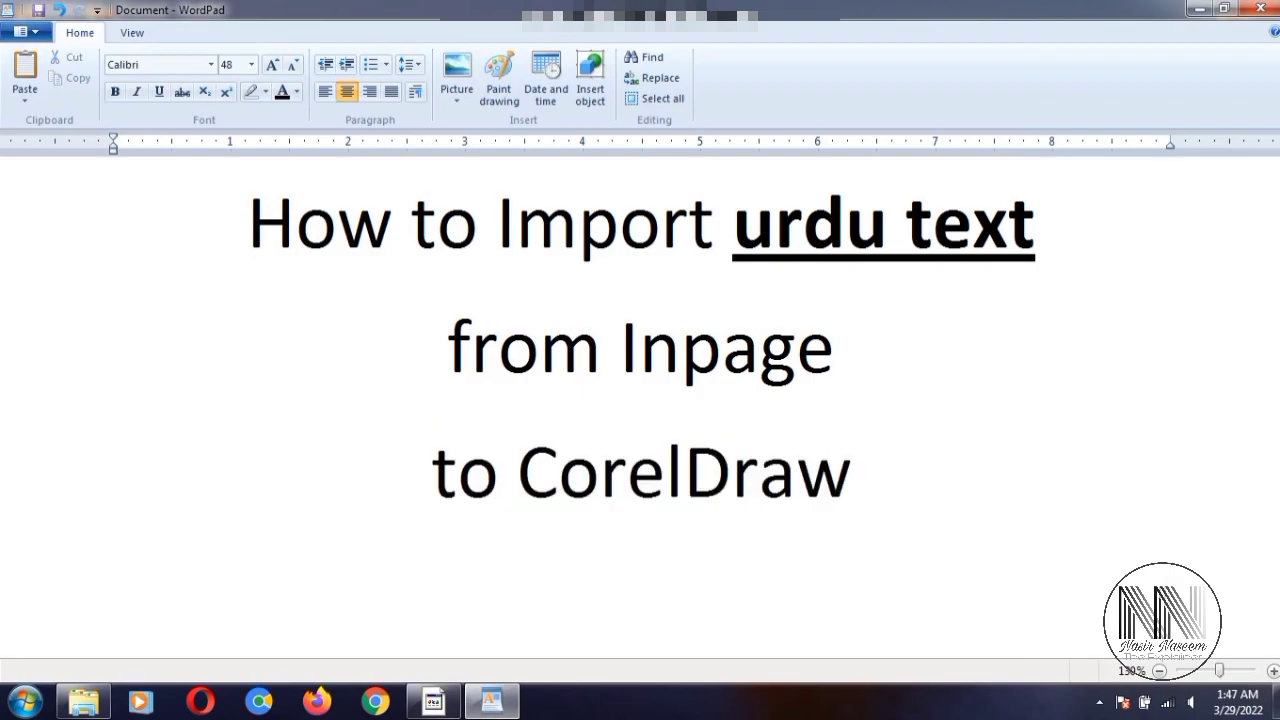
# - In WordPad, highlight the title words 'How to Import', 'urdu text', 'Inpage' and 'CorelDraw' in turn
pyautogui.press('Home')
pyautogui.hotkey('ctrl', 'shift', 'Right')
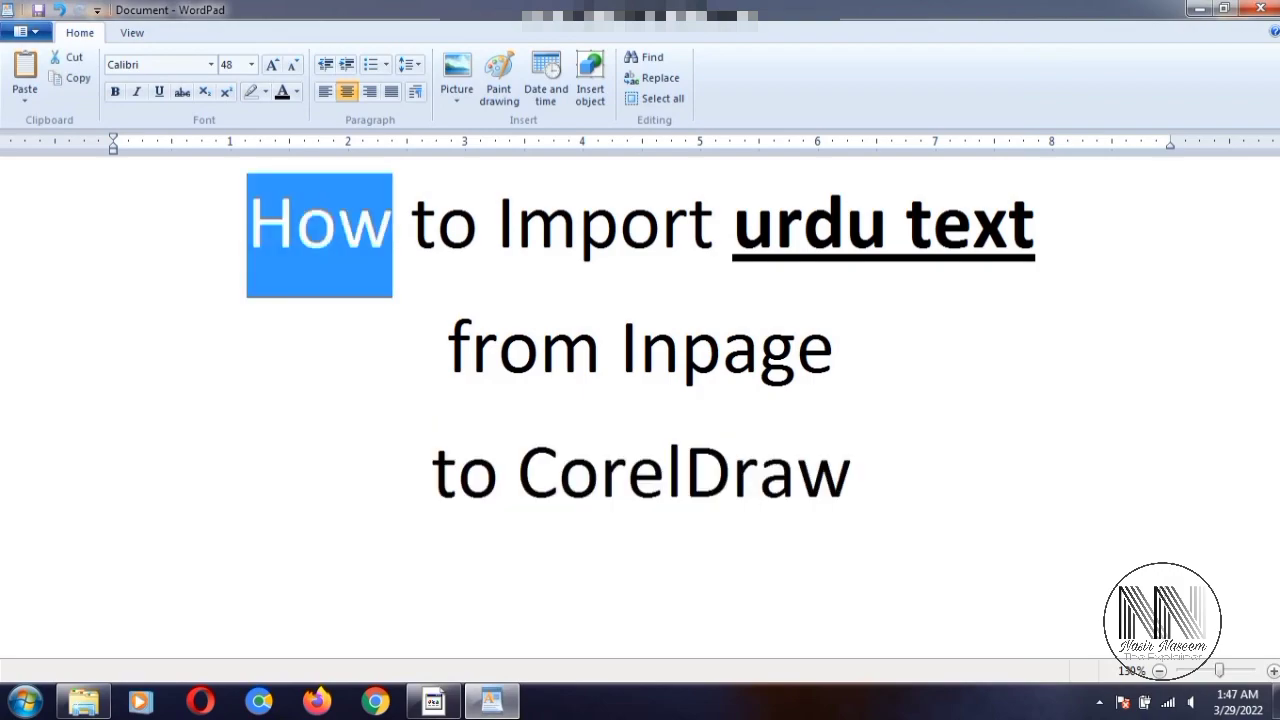
pyautogui.hotkey('ctrl', 'shift', 'Right')
pyautogui.hotkey('ctrl', 'shift', 'Right')
pyautogui.press('Right')
pyautogui.hotkey('shift', 'End')
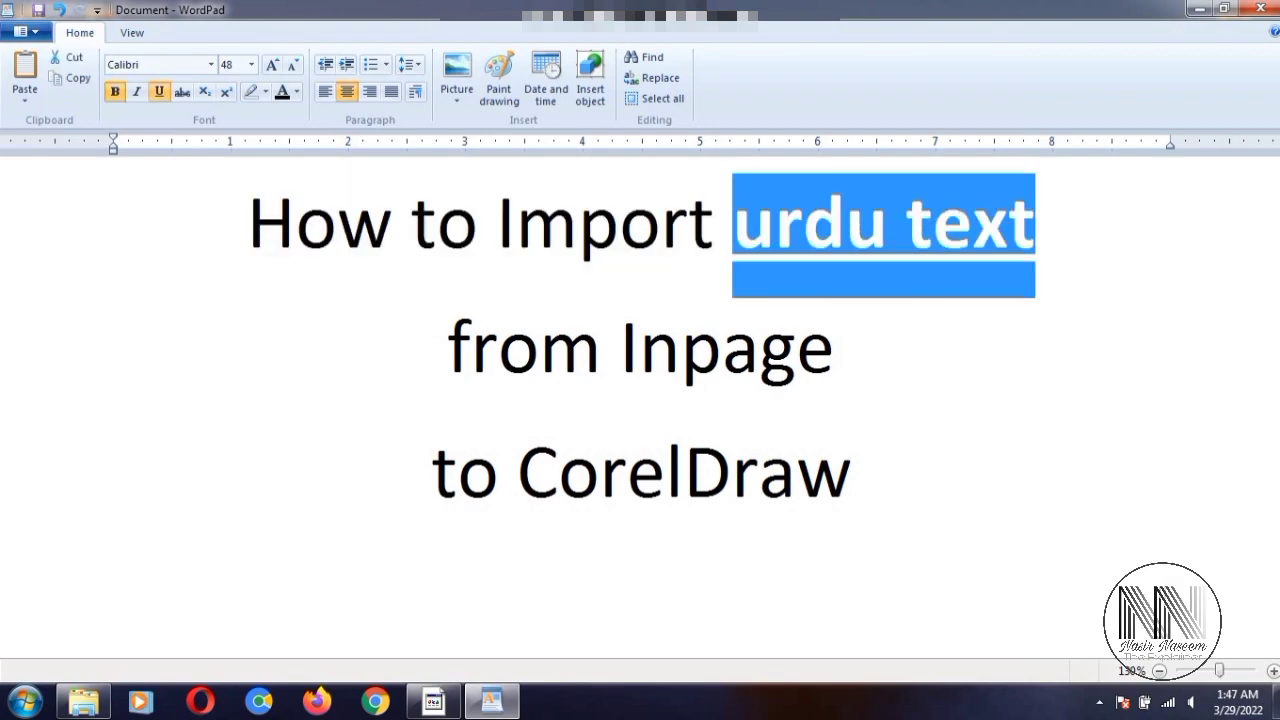
pyautogui.press('Right')
pyautogui.press('Right')
pyautogui.hotkey('ctrl', 'Right')
pyautogui.hotkey('shift', 'Right')
pyautogui.hotkey('shift', 'Right')
pyautogui.hotkey('shift', 'Right')
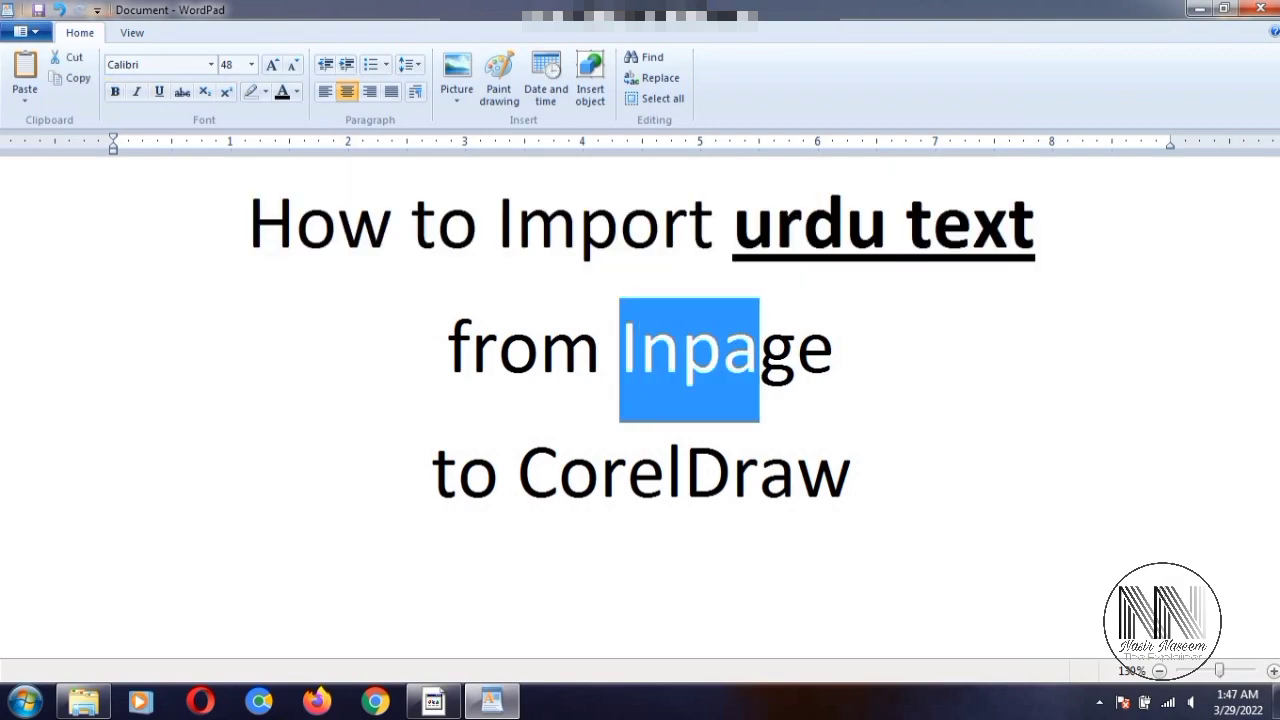
pyautogui.hotkey('shift', 'Right')
pyautogui.hotkey('shift', 'Right')
pyautogui.press('Right')
pyautogui.press('Right')
pyautogui.hotkey('ctrl', 'Right')
pyautogui.hotkey('shift', 'Right')
pyautogui.hotkey('shift', 'Right')
pyautogui.hotkey('shift', 'Right')
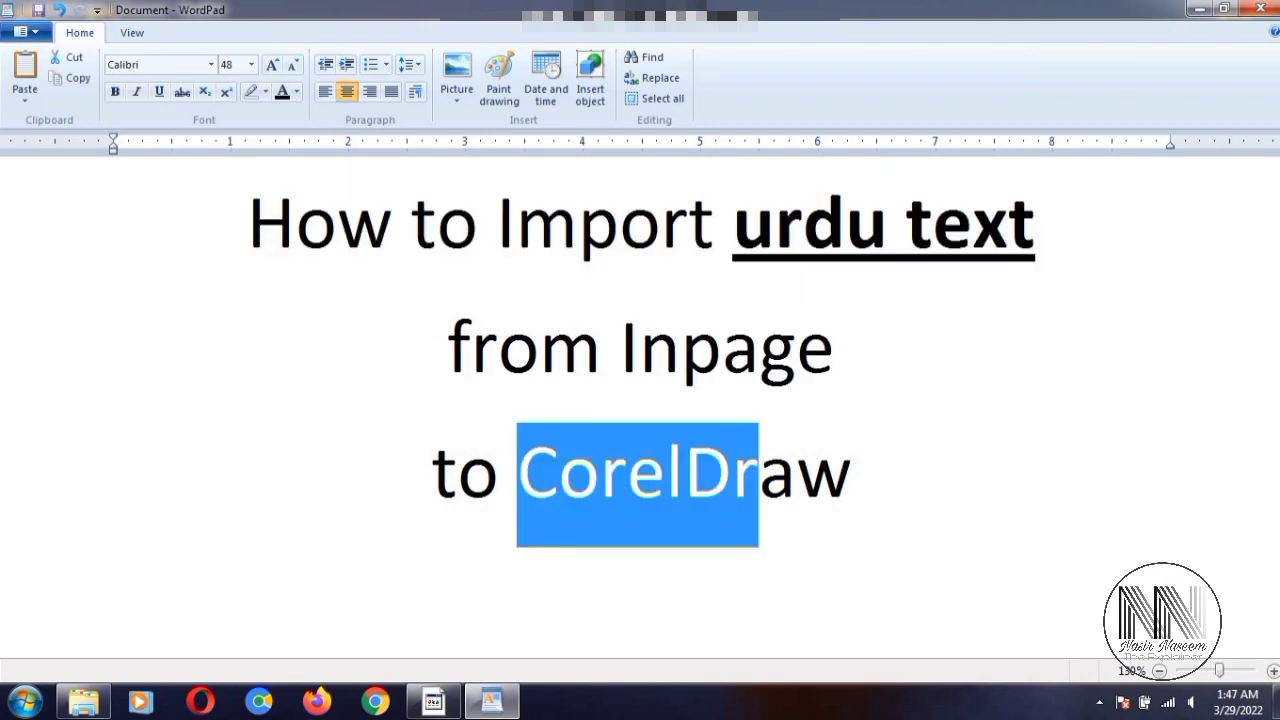
pyautogui.hotkey('shift', 'Right')
pyautogui.hotkey('shift', 'Right')
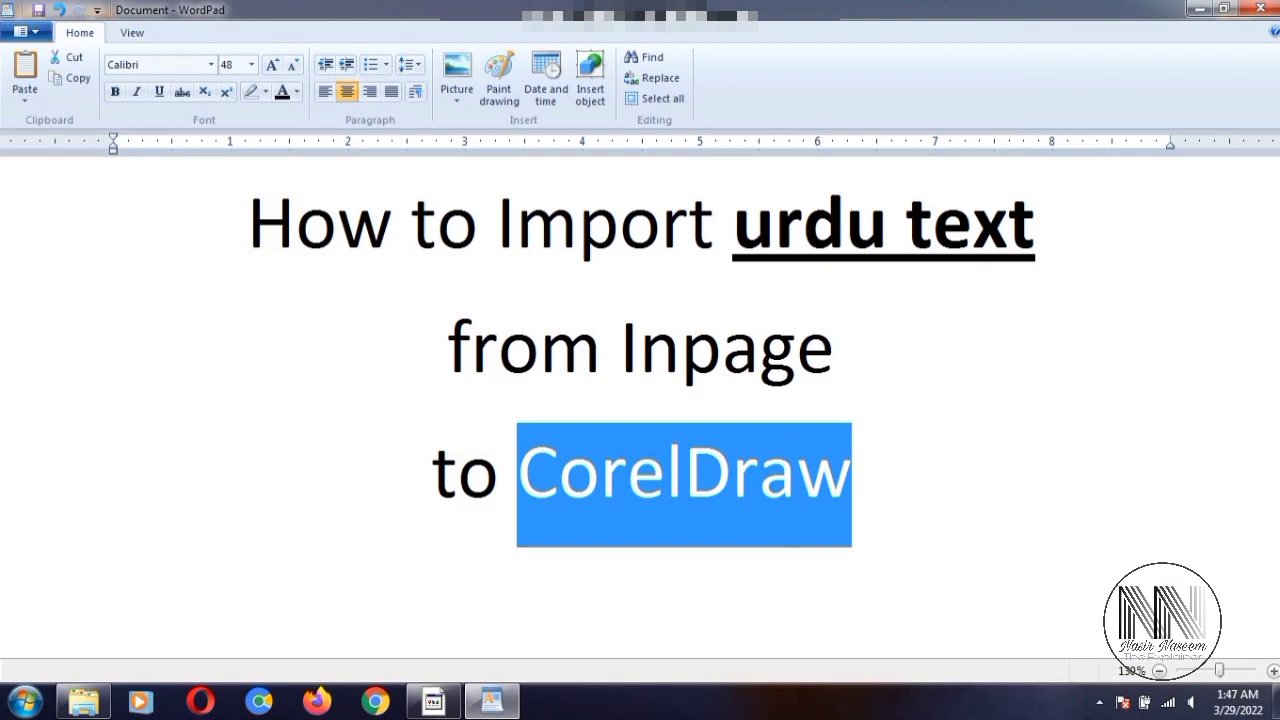
# - Minimize WordPad, then launch InPage 2013 and CorelDRAW 11 from the desktop
pyautogui.click(491, 701)
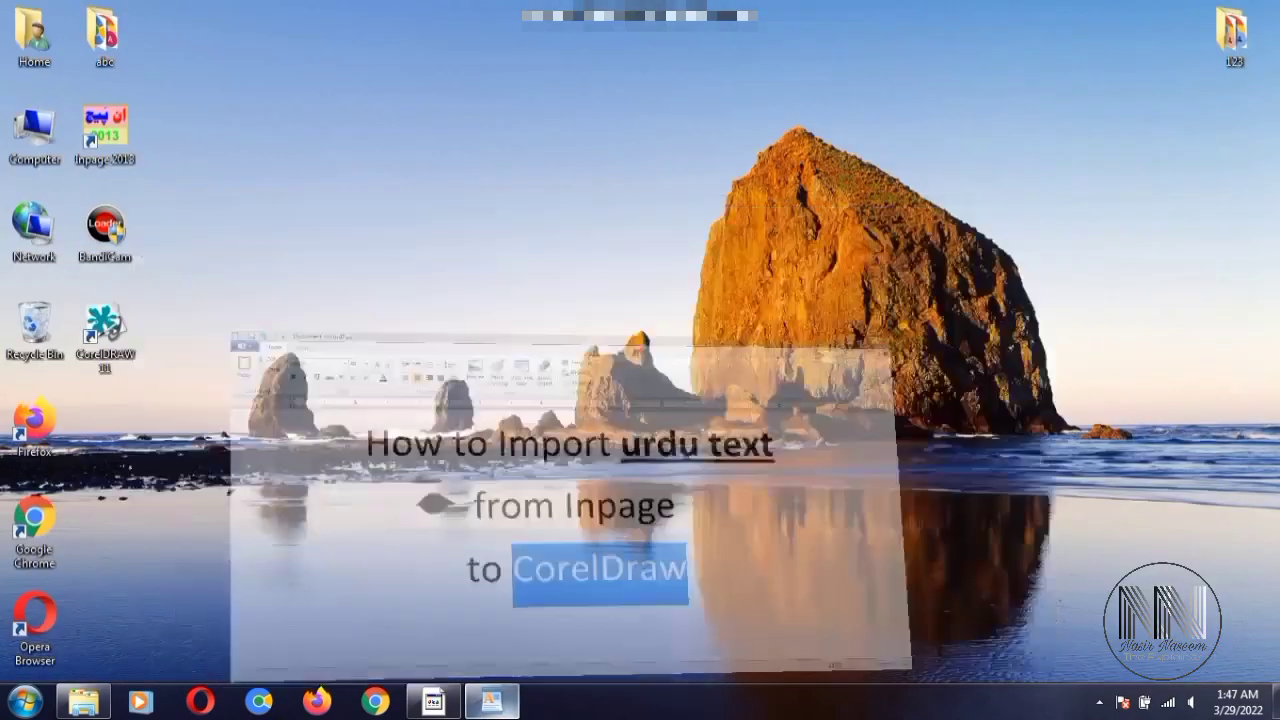
pyautogui.doubleClick(105, 128)
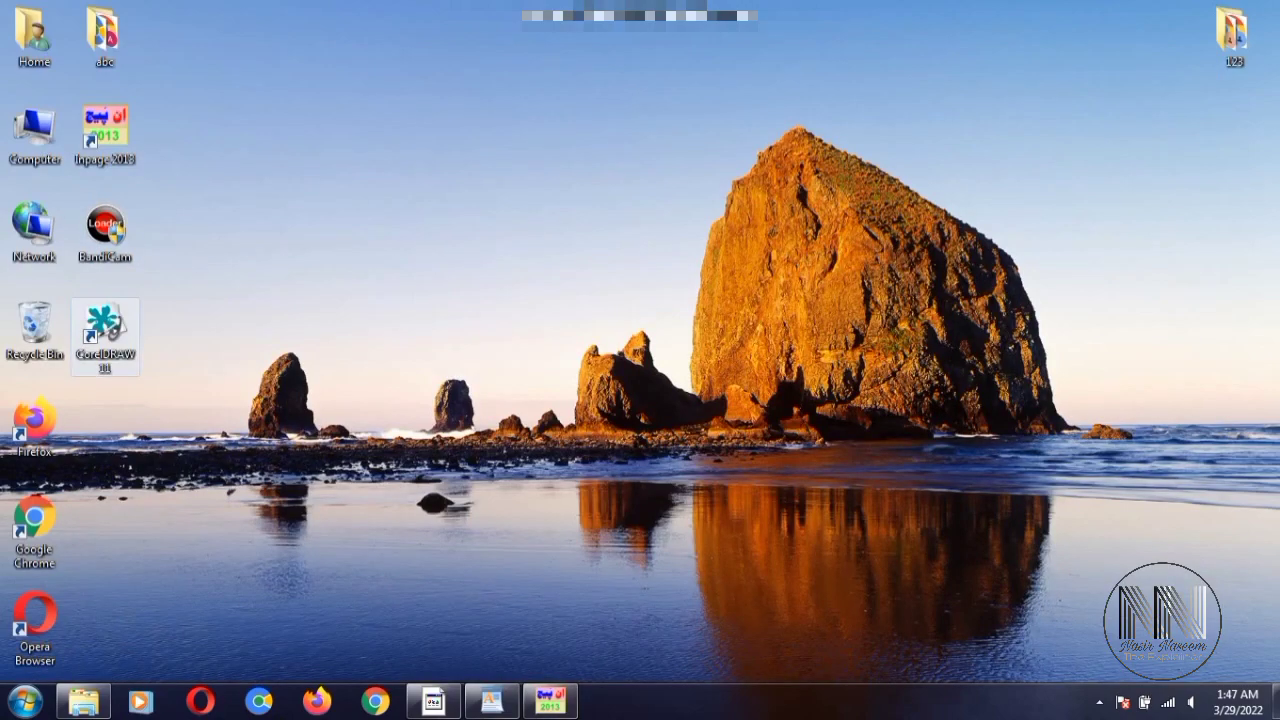
pyautogui.click(105, 328)
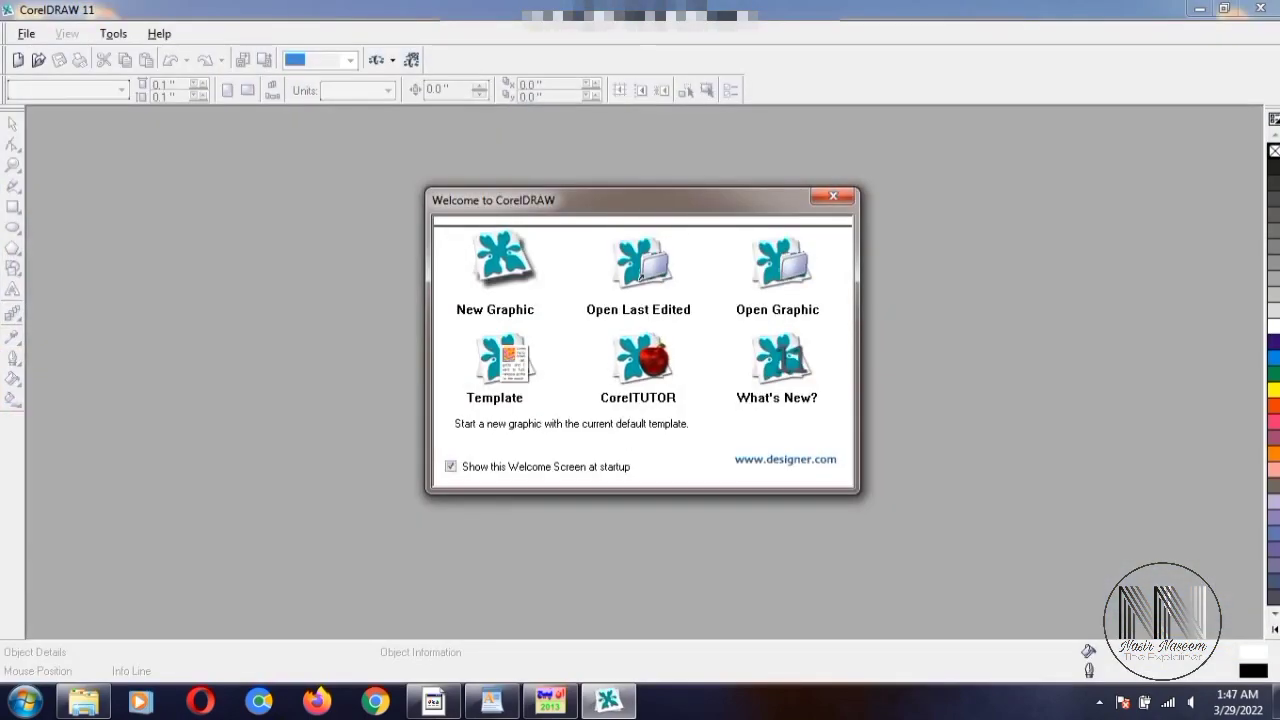
# - Start a new CorelDRAW graphic and set its page to landscape orientation
pyautogui.click(502, 268)
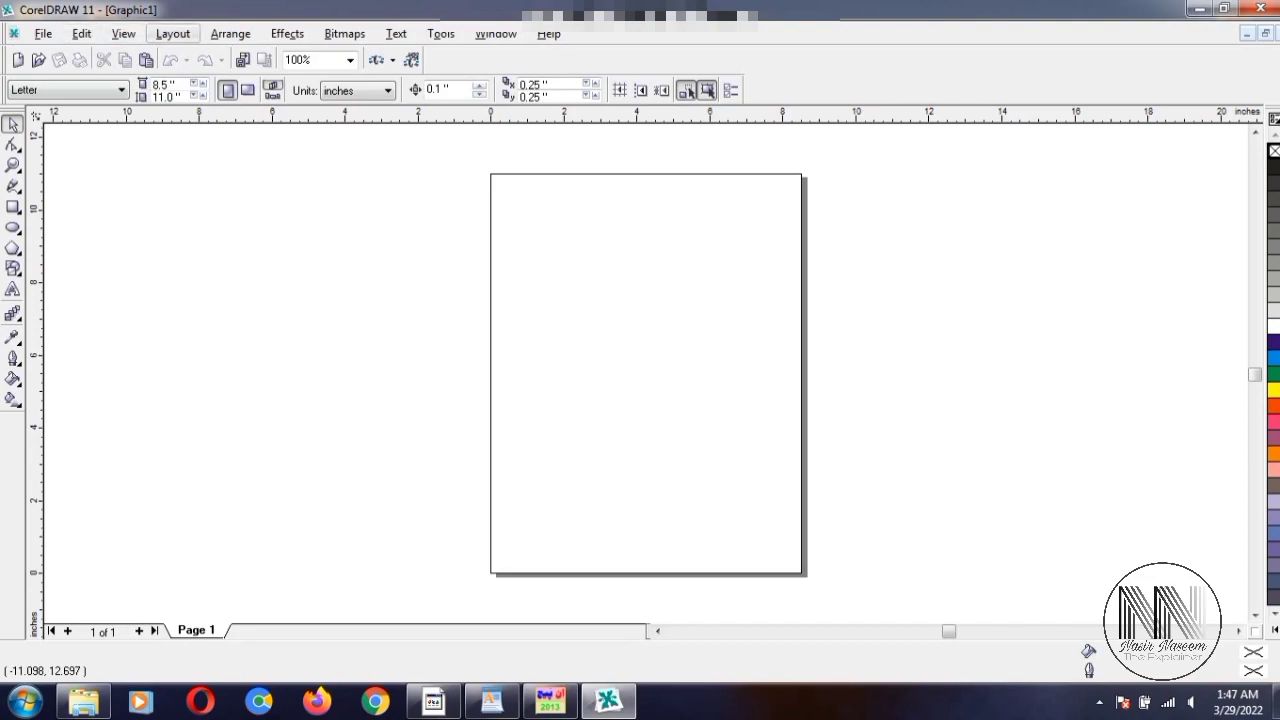
pyautogui.click(173, 34)
pyautogui.click(205, 157)
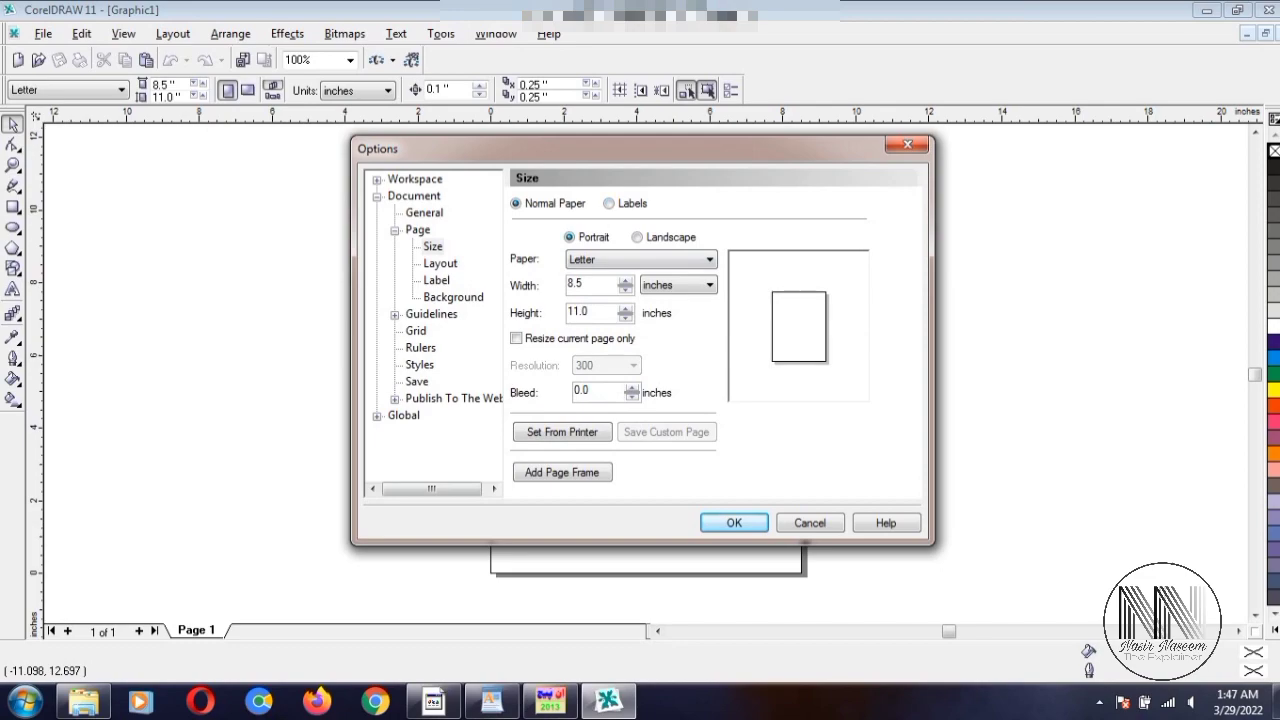
pyautogui.click(637, 237)
pyautogui.click(734, 523)
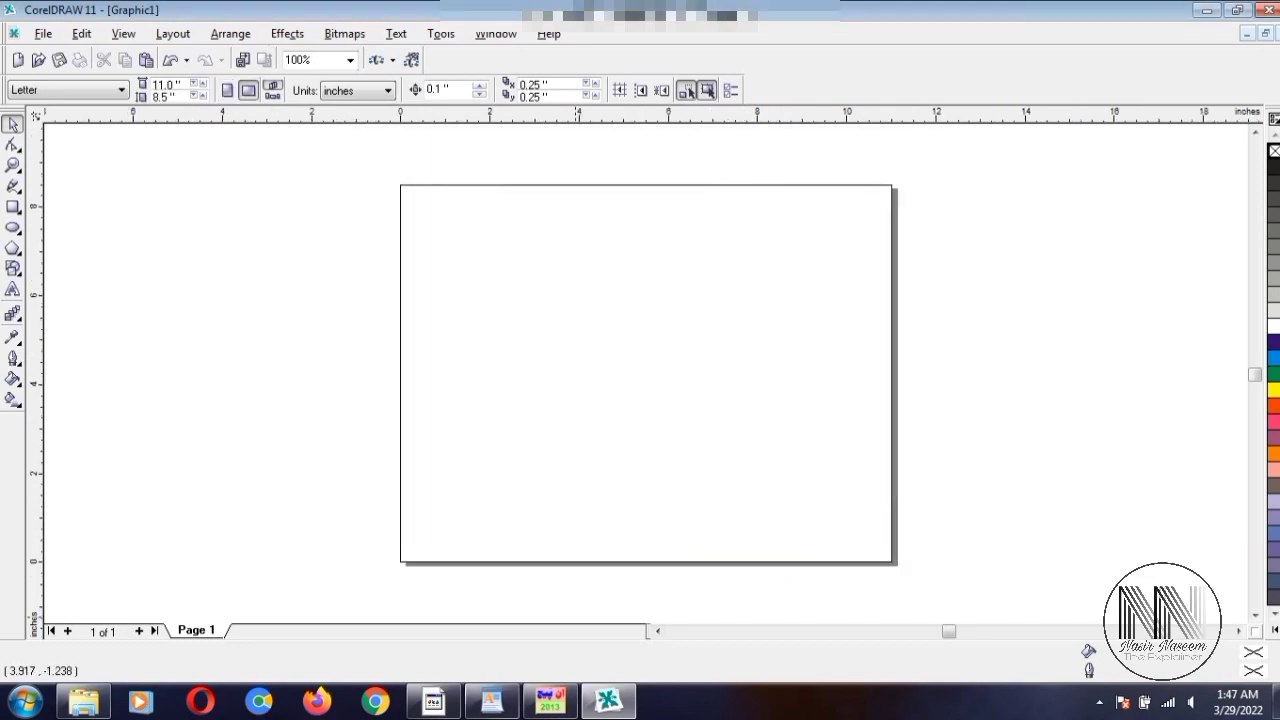
# - In InPage, create a new document, accepting the default settings
pyautogui.click(550, 700)
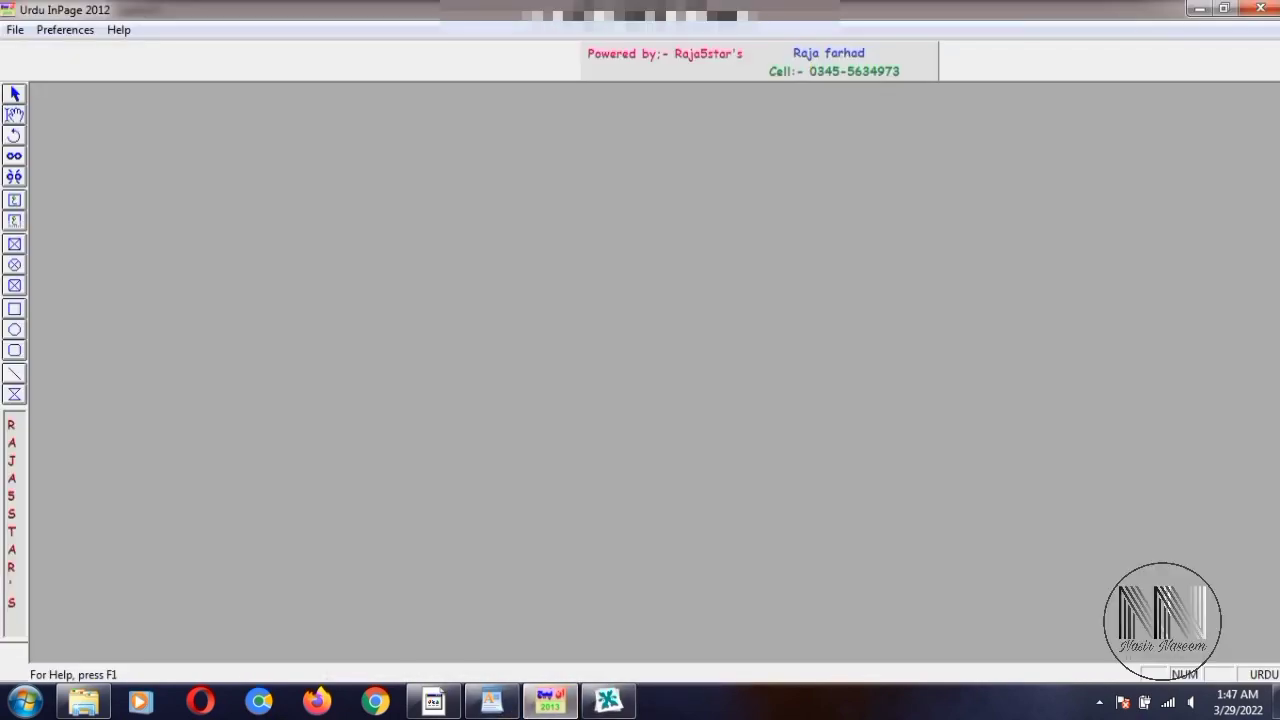
pyautogui.hotkey('alt', 'f')
pyautogui.press('Return')
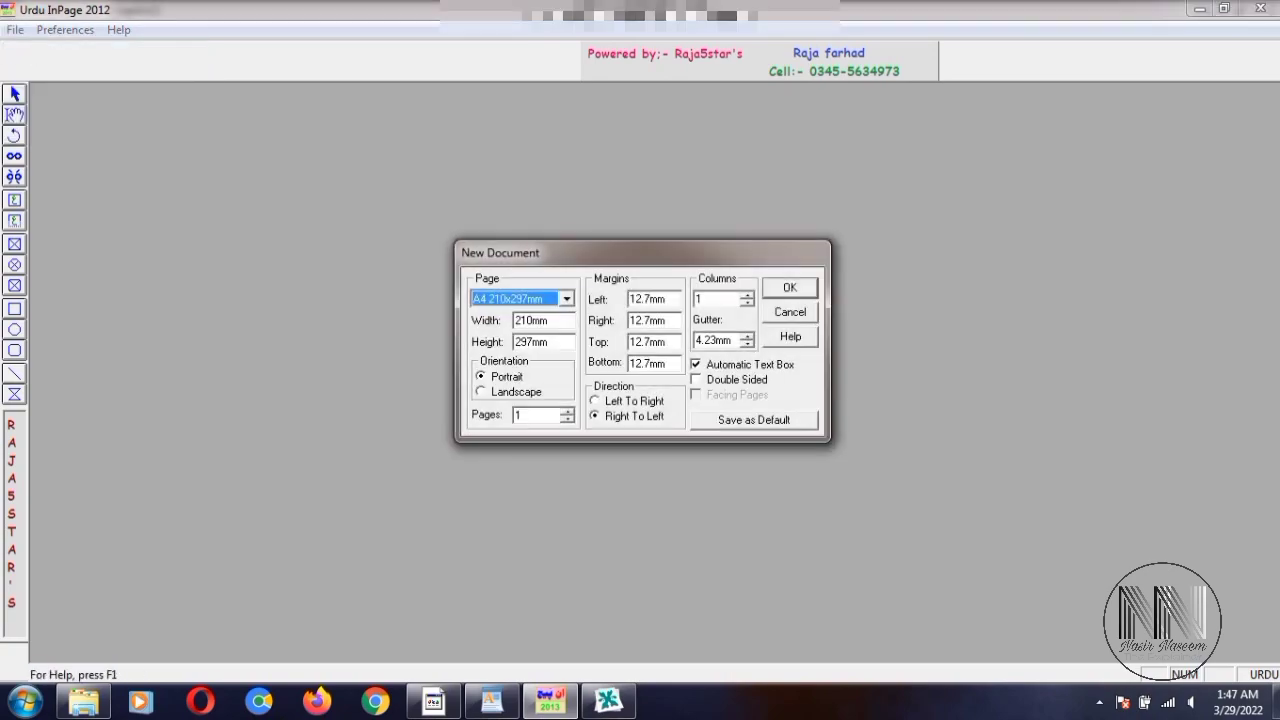
pyautogui.press('Return')
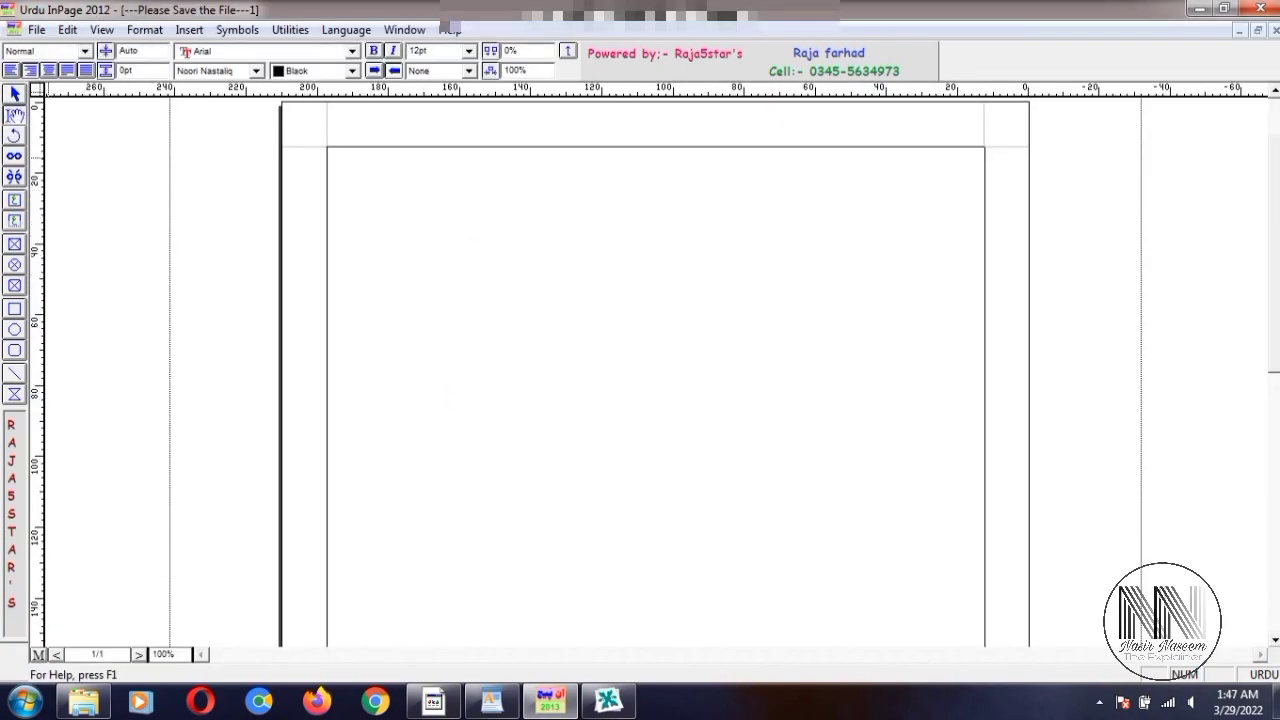
pyautogui.press('Escape')
# - Draw an InPage text box and type 'سوال: ہمارے پیارے وطن کا نام کیا ہے' with answer 'جواب: پاکستان'
pyautogui.moveTo(492, 242); pyautogui.dragTo(910, 469)
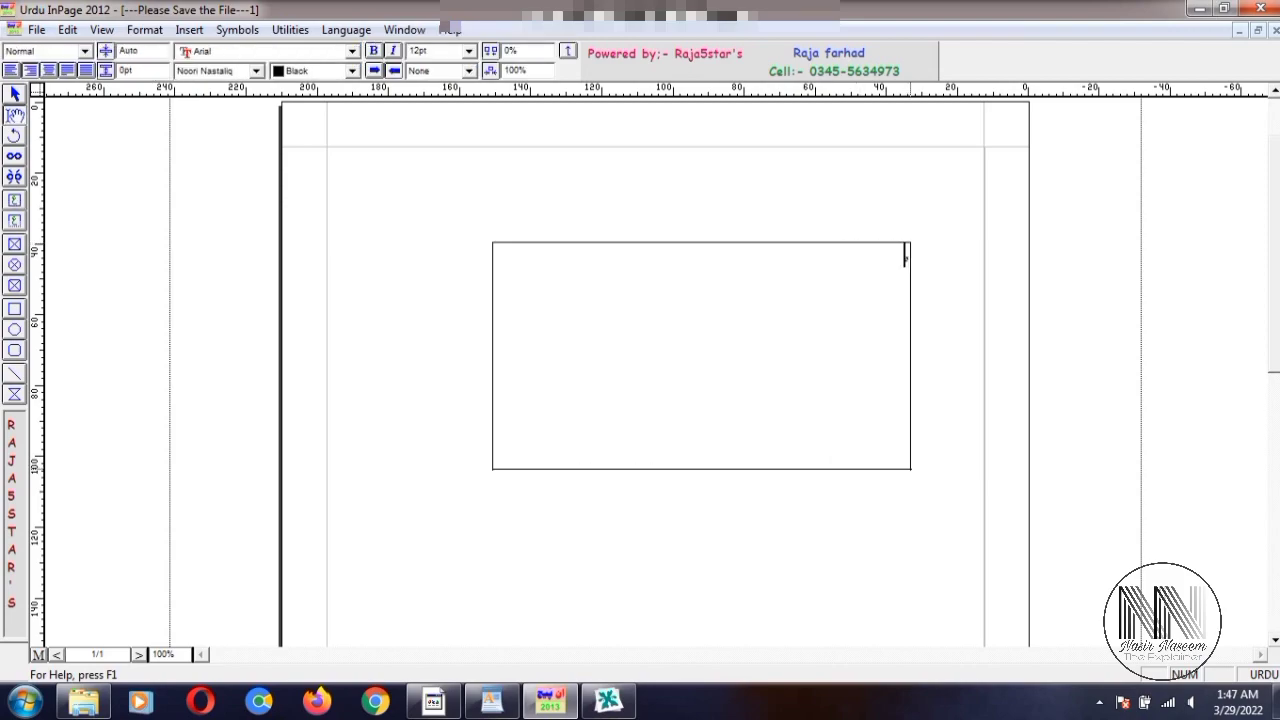
pyautogui.write('اسٹ')
pyautogui.hotkey('ctrl', 'a')
pyautogui.press('BackSpace')
pyautogui.write('سوال: ہ')
pyautogui.write('مارے پی')
pyautogui.write('ارے وطن')
pyautogui.write(' کا نام کیا ہے')
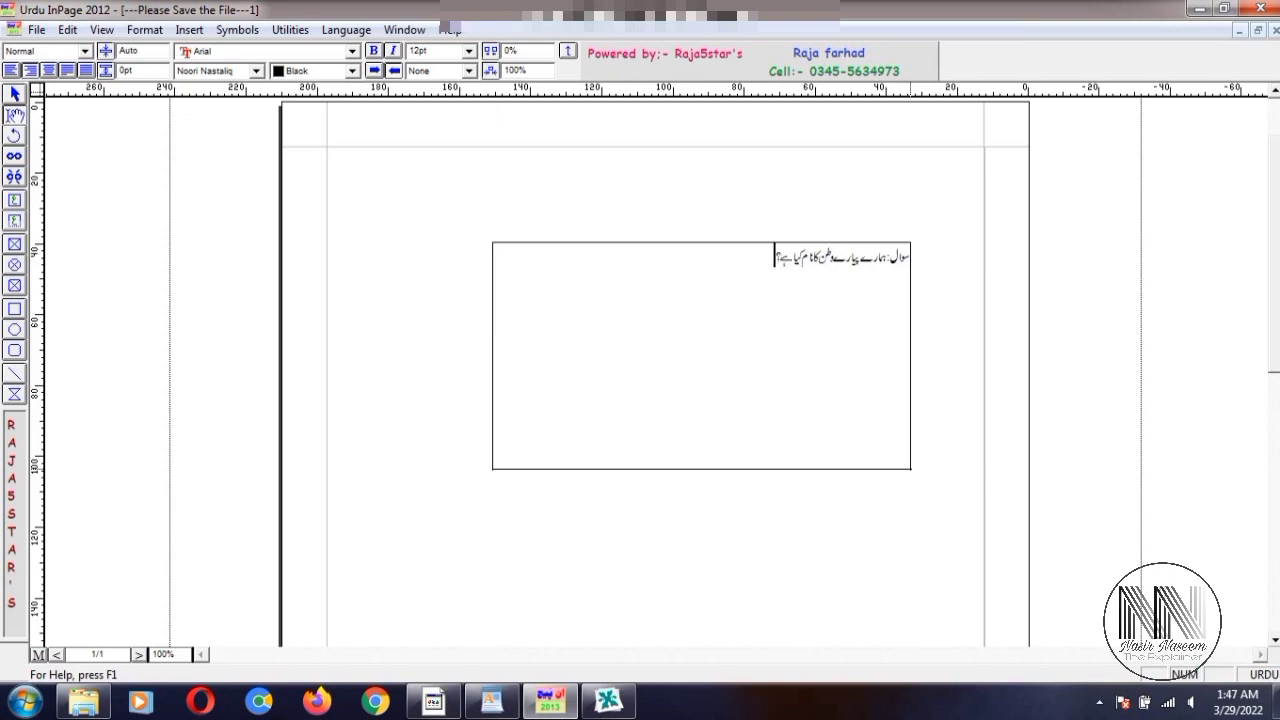
pyautogui.press('Return')
pyautogui.write('جواب: پاک')
pyautogui.write('ستان')
pyautogui.press('Escape')
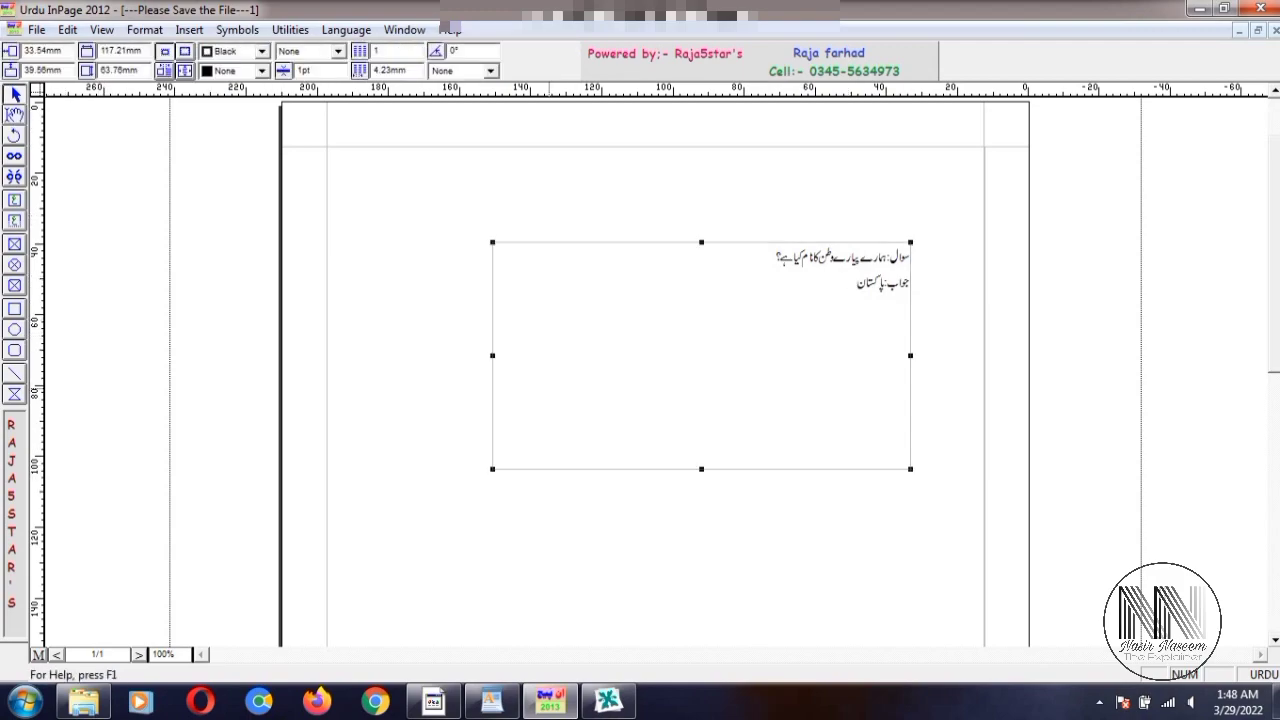
# - Copy the Urdu text box and paste it onto the CorelDRAW page
pyautogui.rightClick(643, 341)
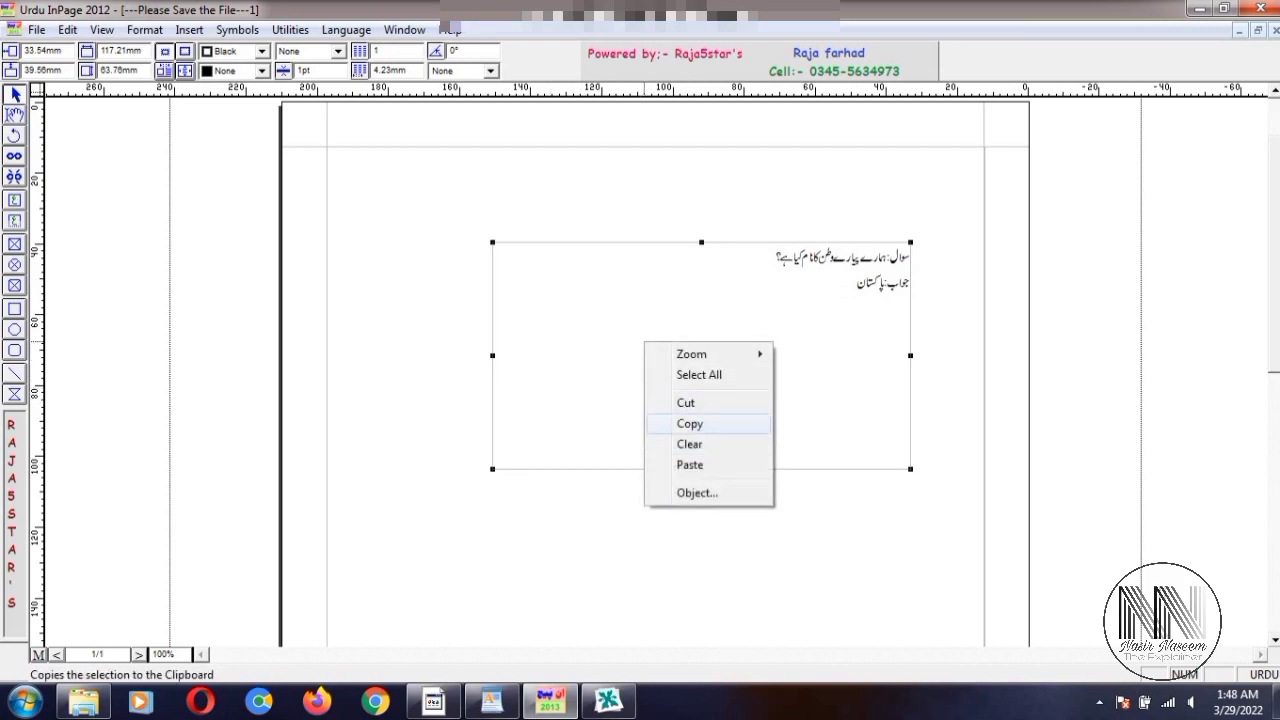
pyautogui.click(690, 424)
pyautogui.click(608, 700)
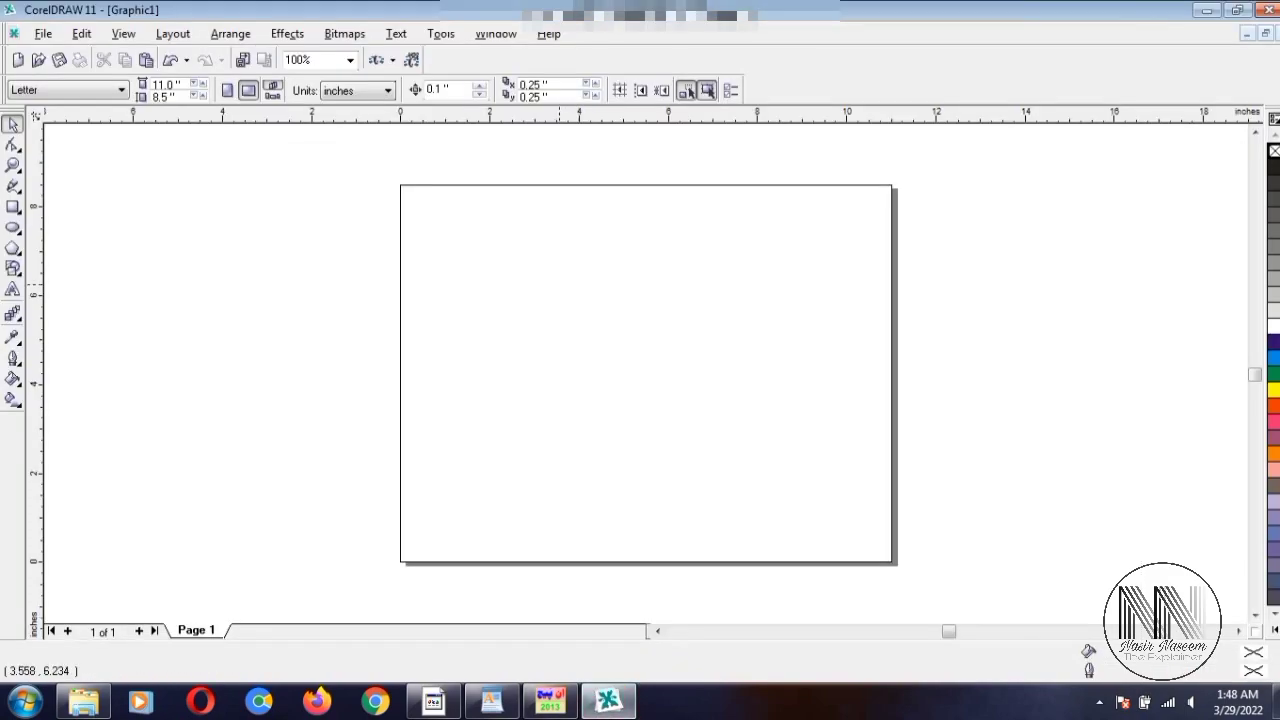
pyautogui.rightClick(534, 258)
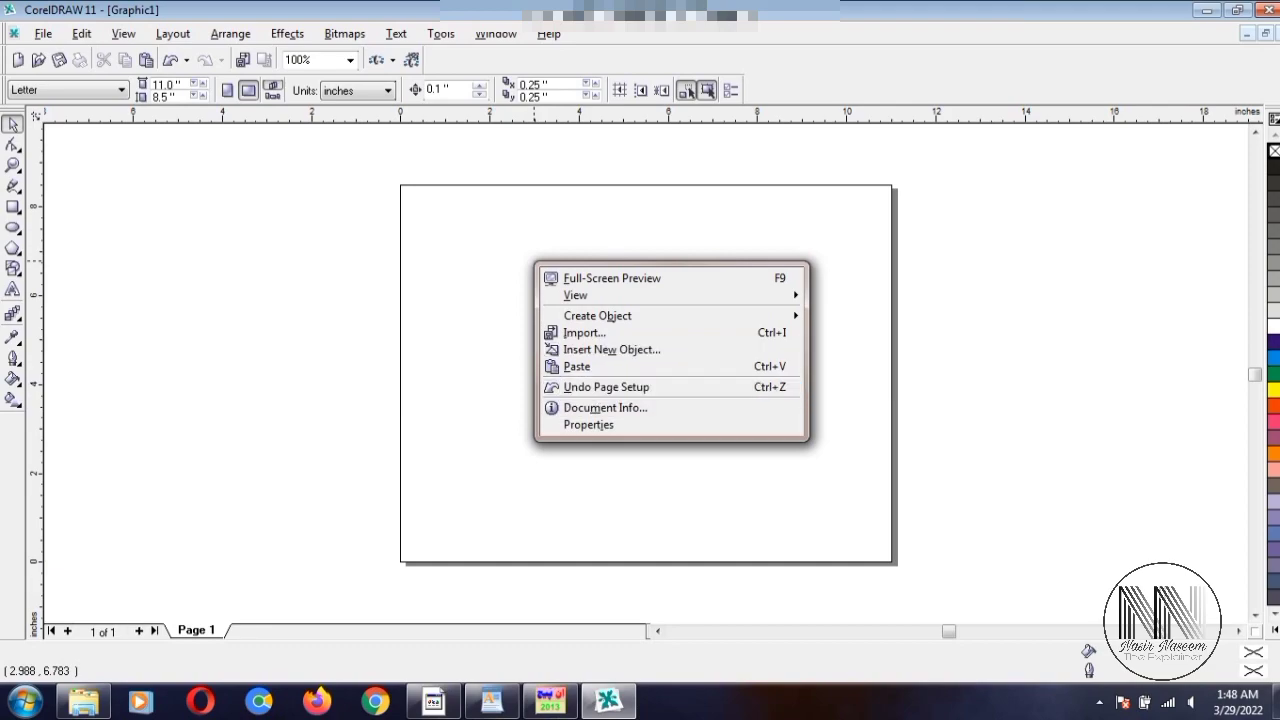
pyautogui.click(590, 366)
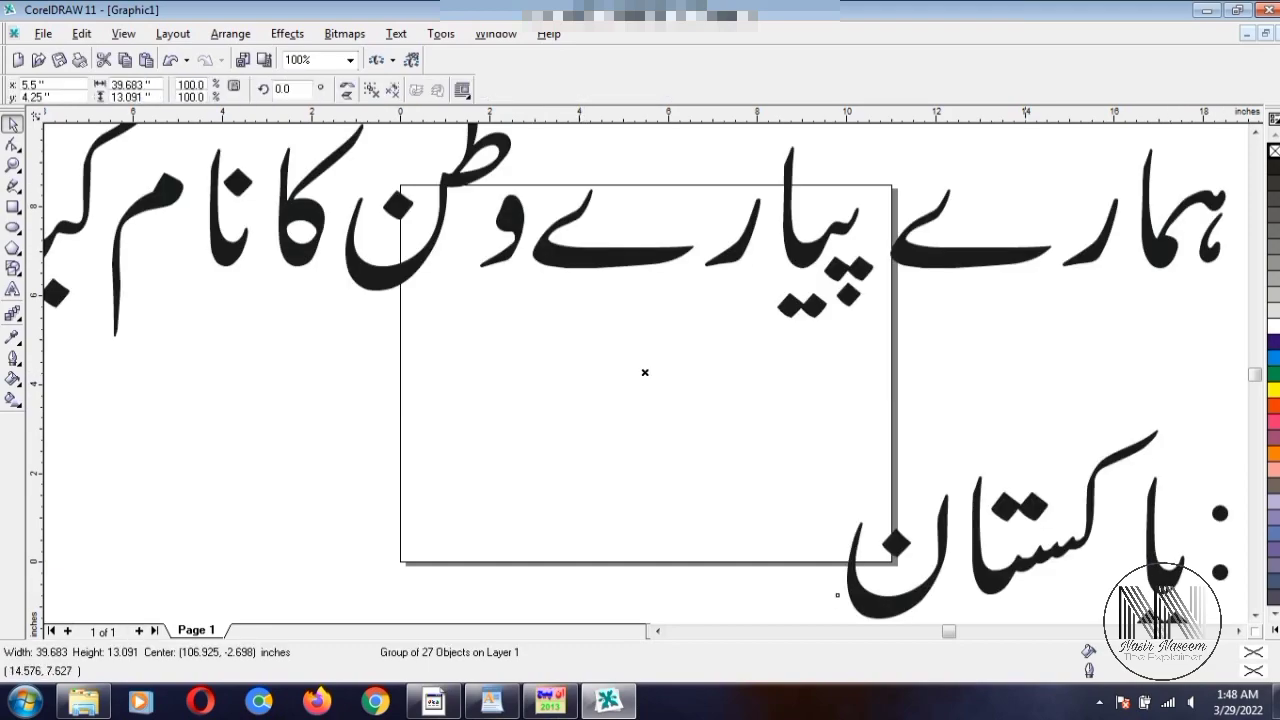
# - Shrink the pasted Urdu text group to about a third and move it onto the page
pyautogui.moveTo(645, 372); pyautogui.dragTo(442, 419)
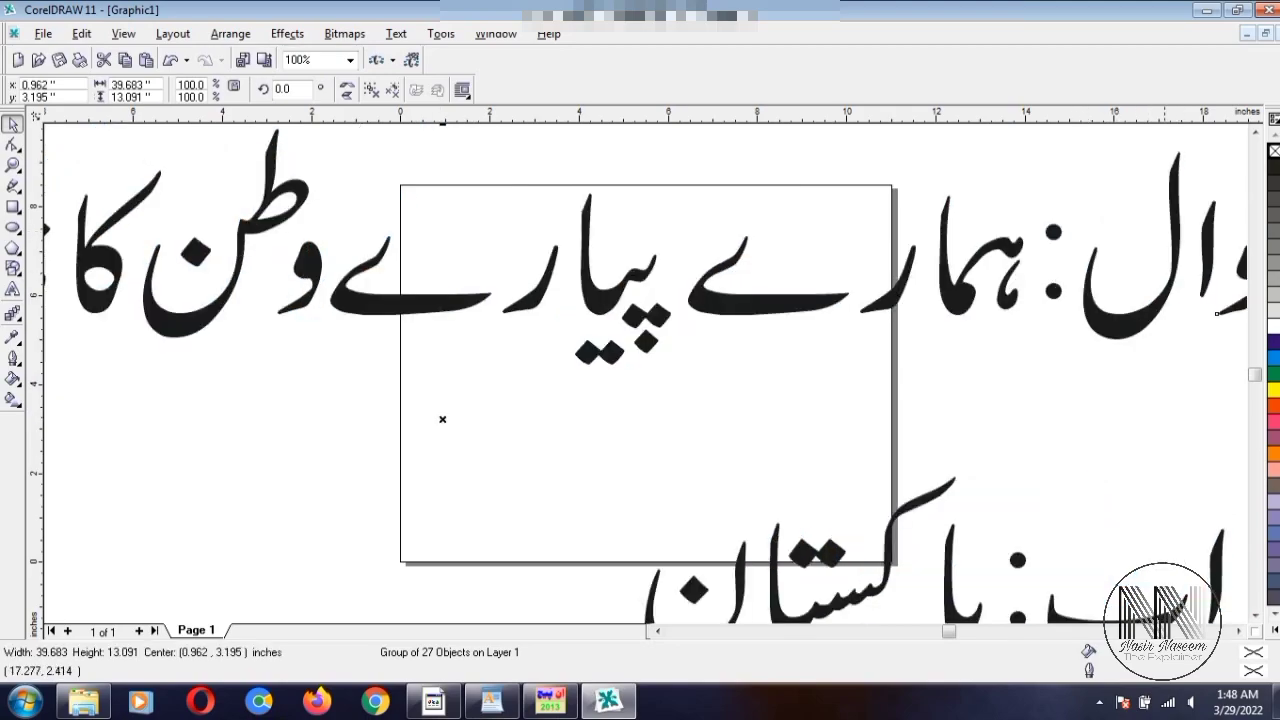
pyautogui.scroll(-1, 995, 362)
pyautogui.scroll(-1, 995, 362)
pyautogui.scroll(-1, 995, 362)
pyautogui.scroll(-1, 995, 362)
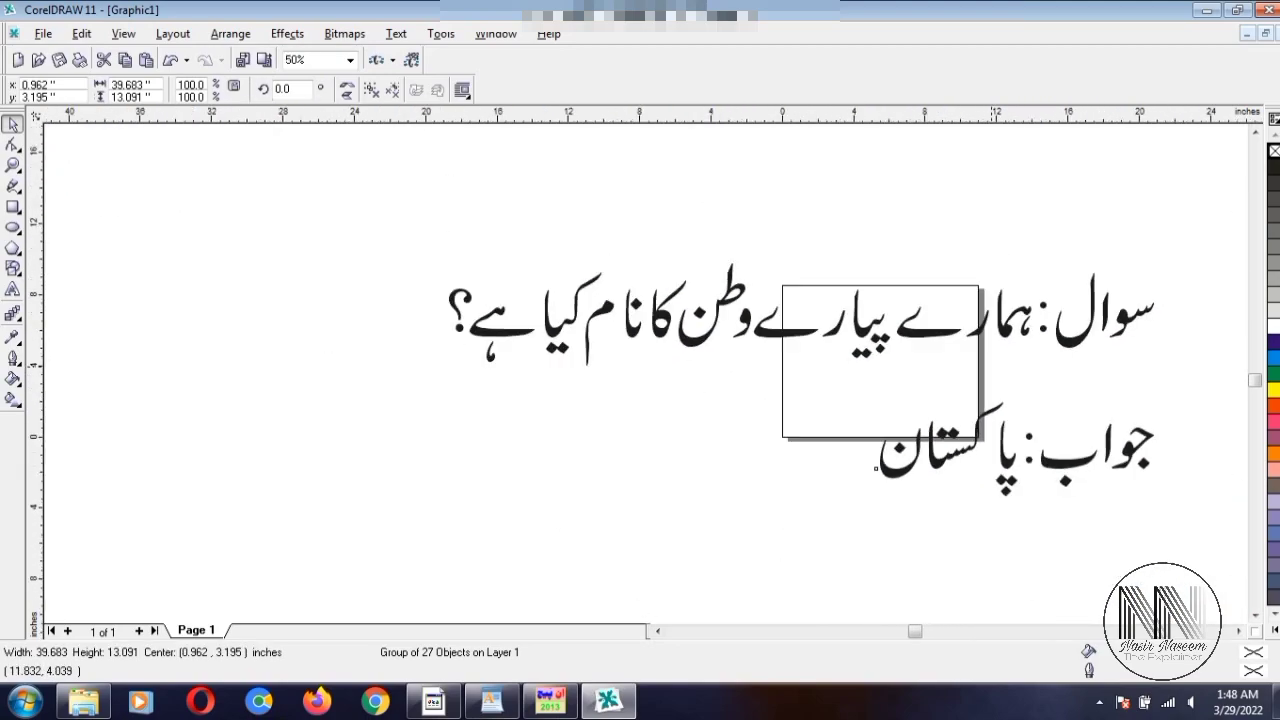
pyautogui.scroll(-1, 995, 362)
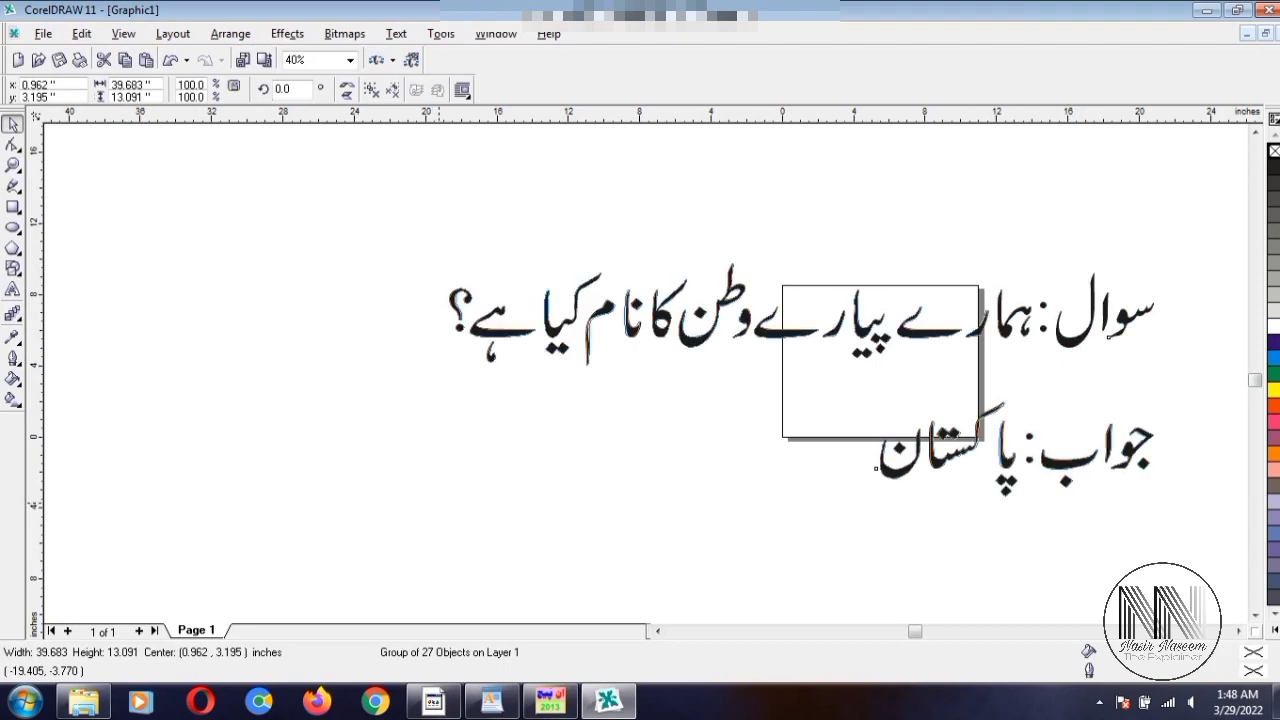
pyautogui.moveTo(438, 502); pyautogui.dragTo(875, 358)
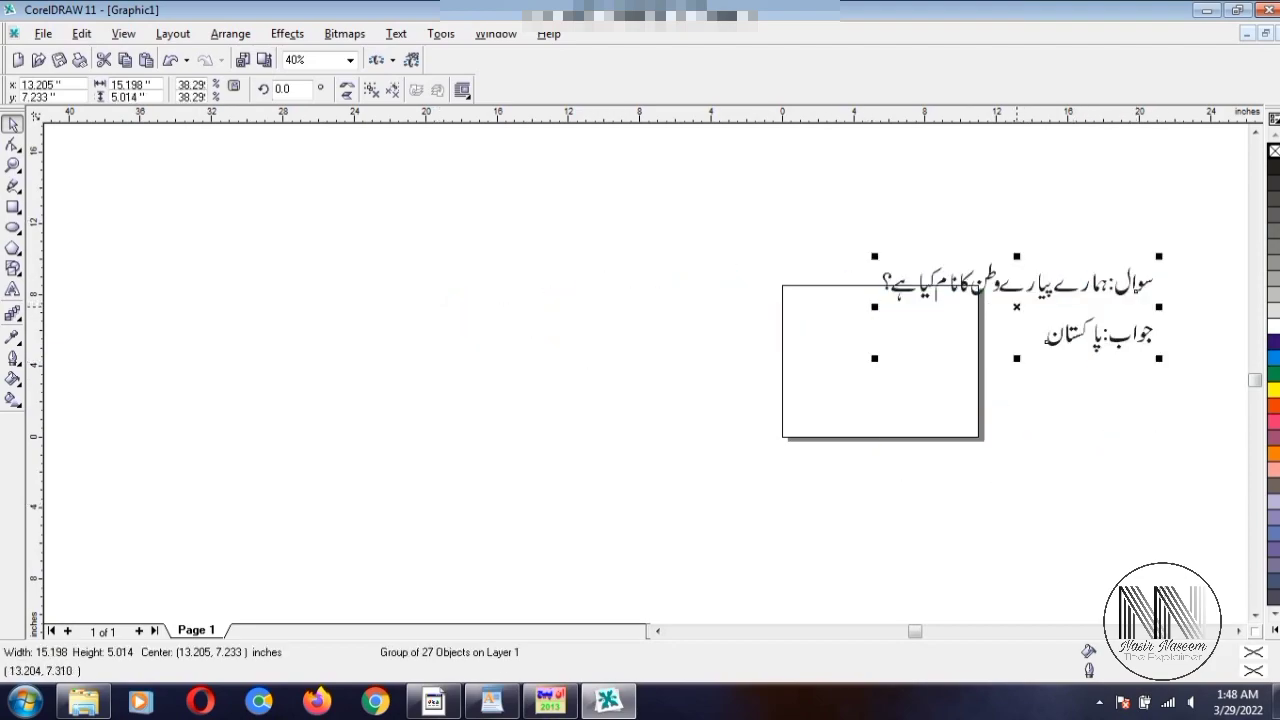
pyautogui.moveTo(1016, 306); pyautogui.dragTo(871, 351)
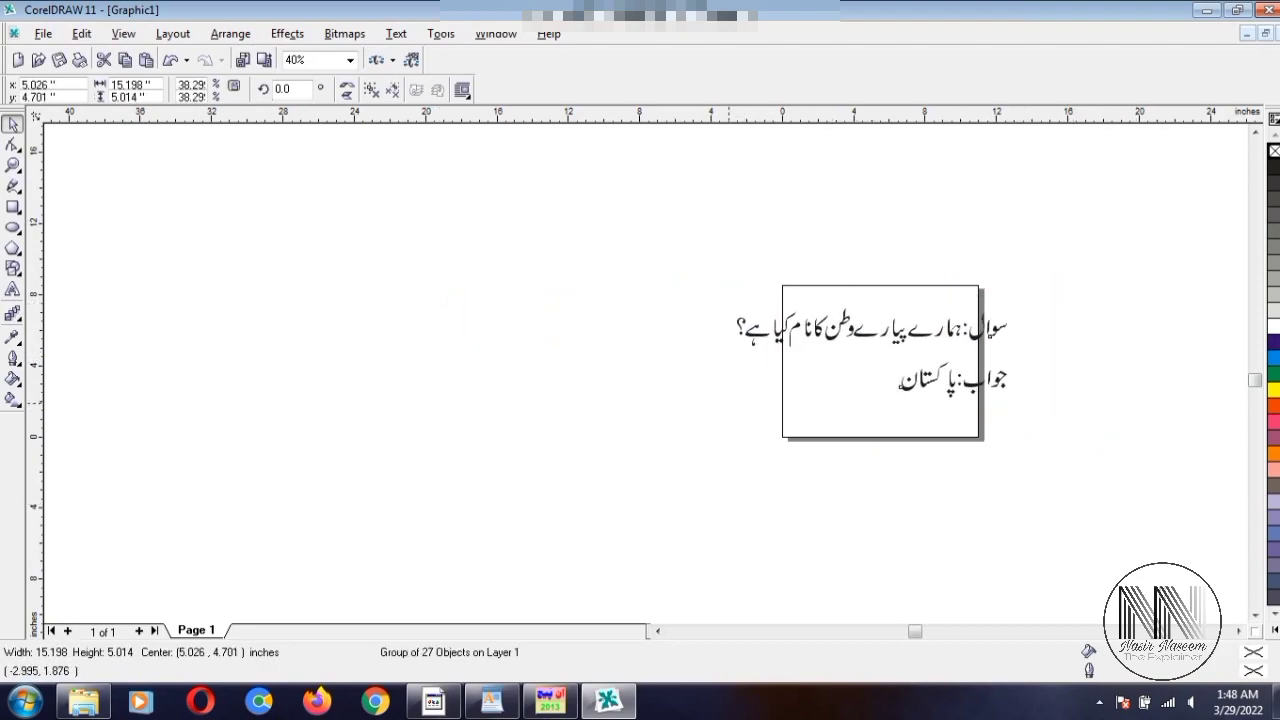
pyautogui.moveTo(739, 405); pyautogui.dragTo(838, 359)
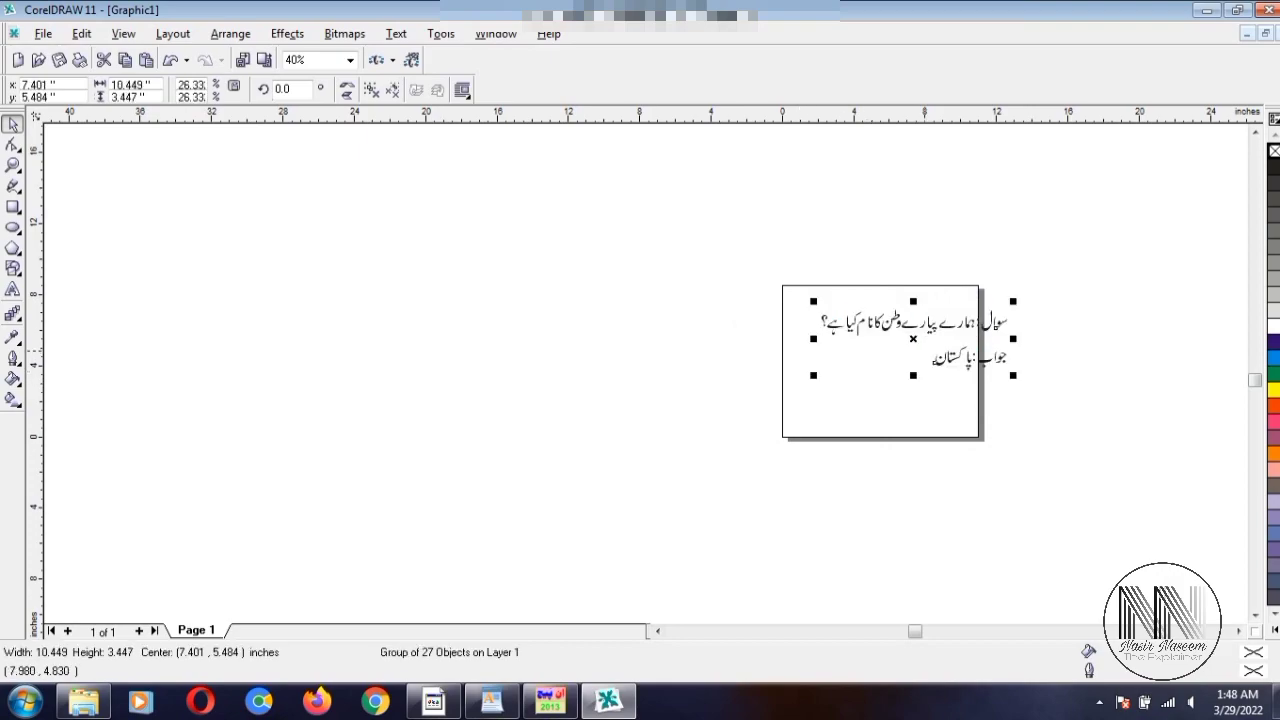
pyautogui.moveTo(914, 341); pyautogui.dragTo(884, 349)
# - Zoom in and shift the Urdu text up and left to near the page top
pyautogui.scroll(1, 1162, 318)
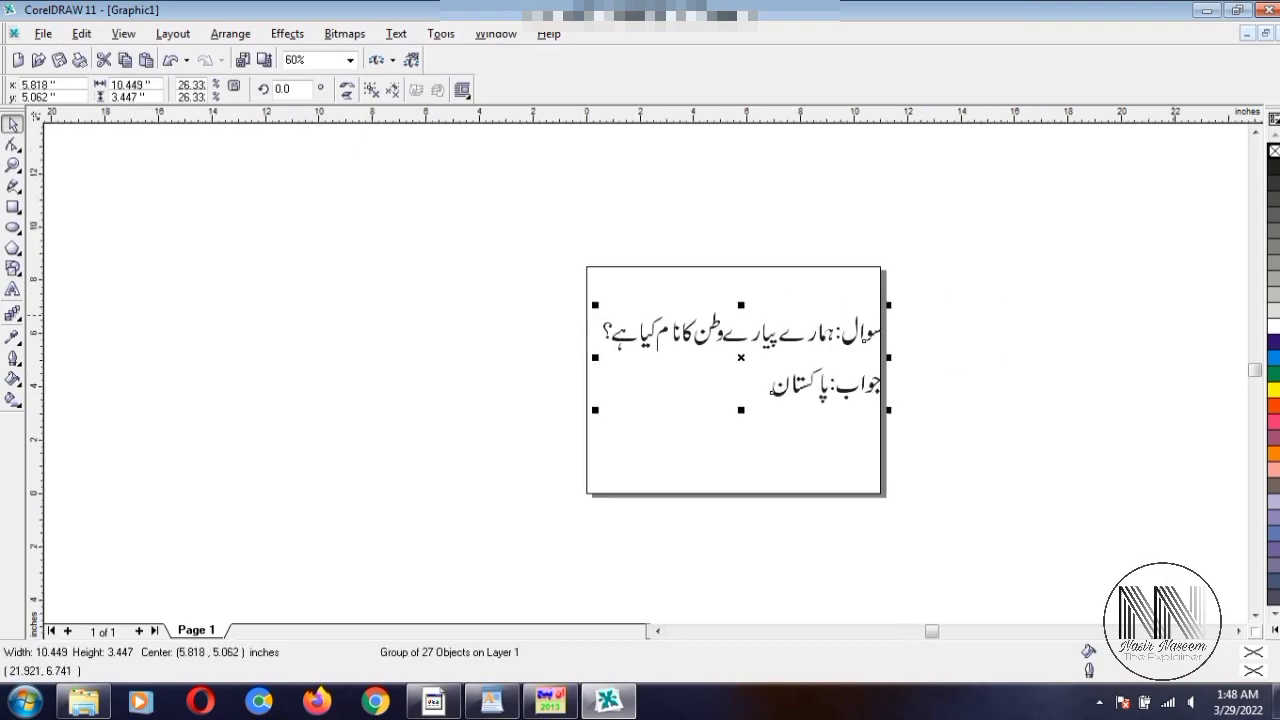
pyautogui.scroll(1, 1162, 318)
pyautogui.scroll(1, 818, 340)
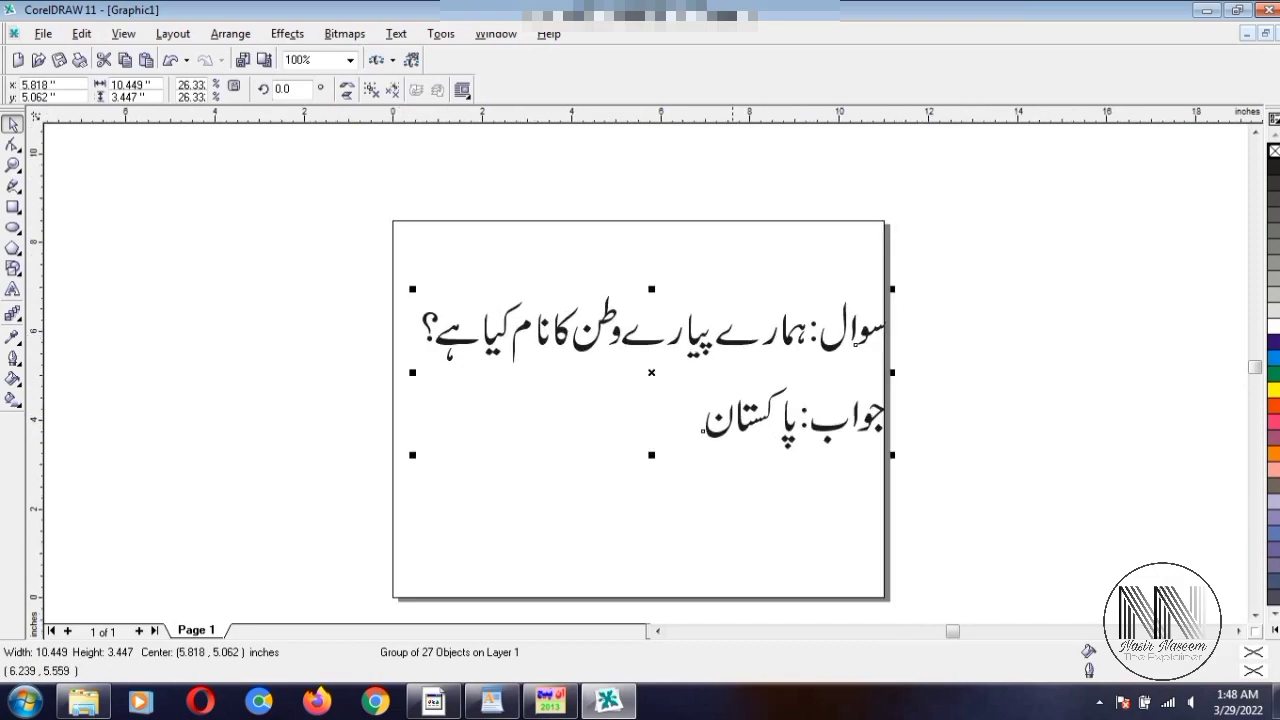
pyautogui.scroll(1, 899, 341)
pyautogui.scroll(-1, 899, 341)
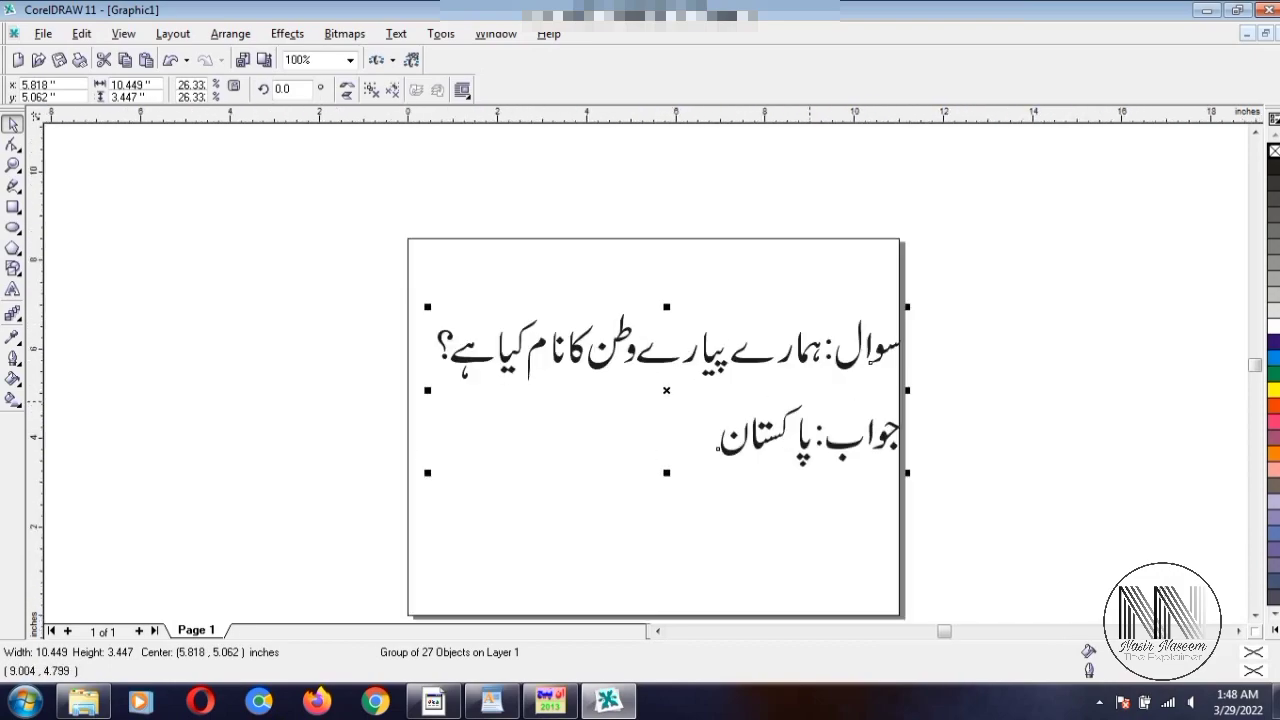
pyautogui.moveTo(672, 388); pyautogui.dragTo(655, 346)
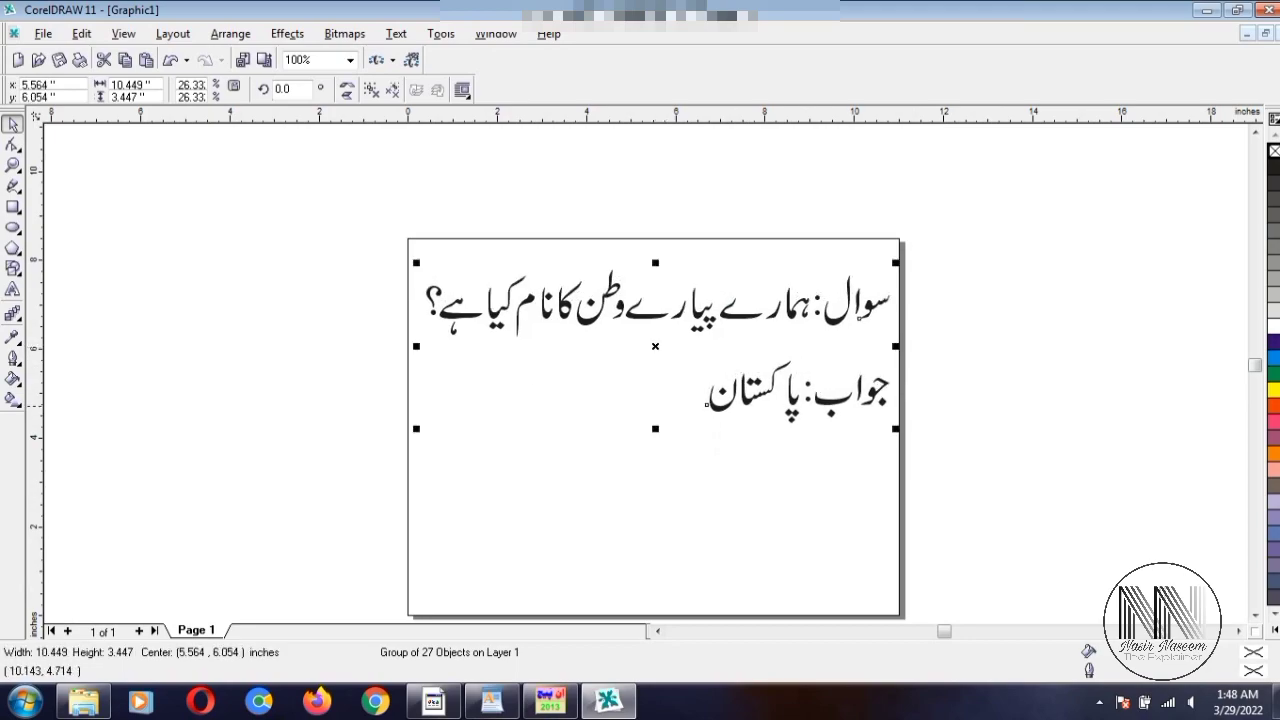
# - Apply Ungroup All to the pasted Urdu question-and-answer group
pyautogui.rightClick(655, 311)
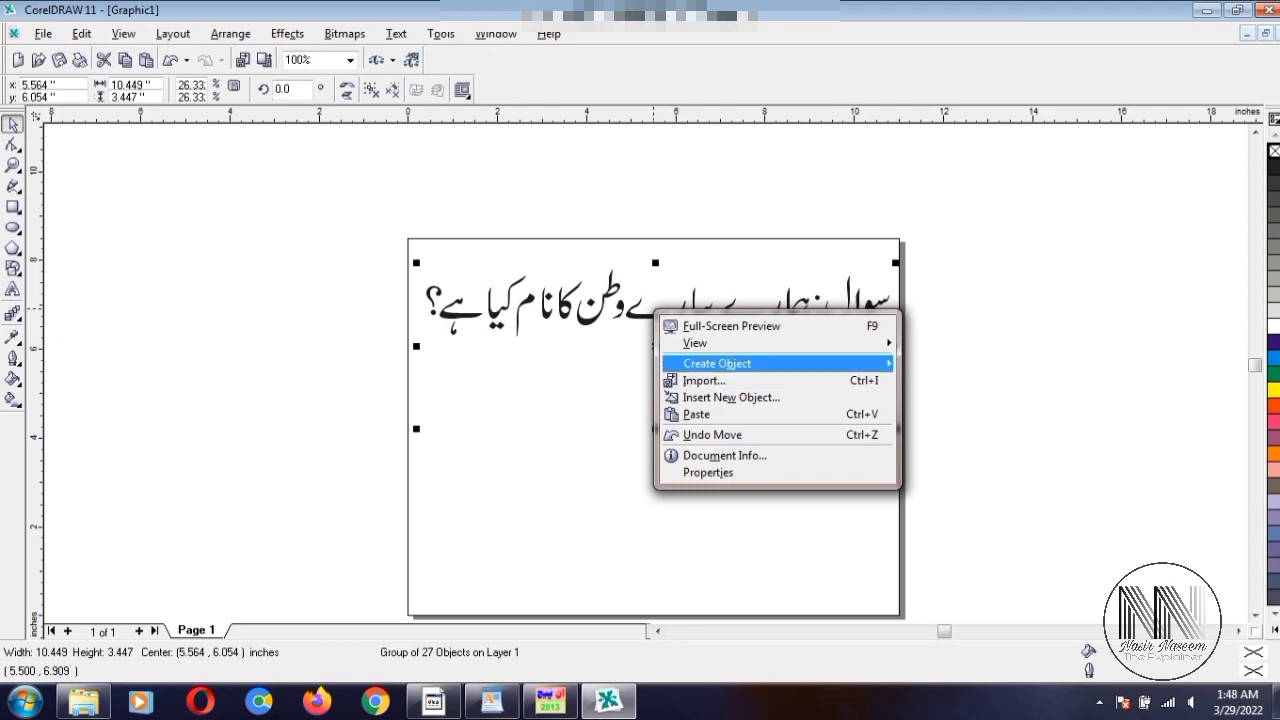
pyautogui.click(609, 297)
pyautogui.rightClick(609, 297)
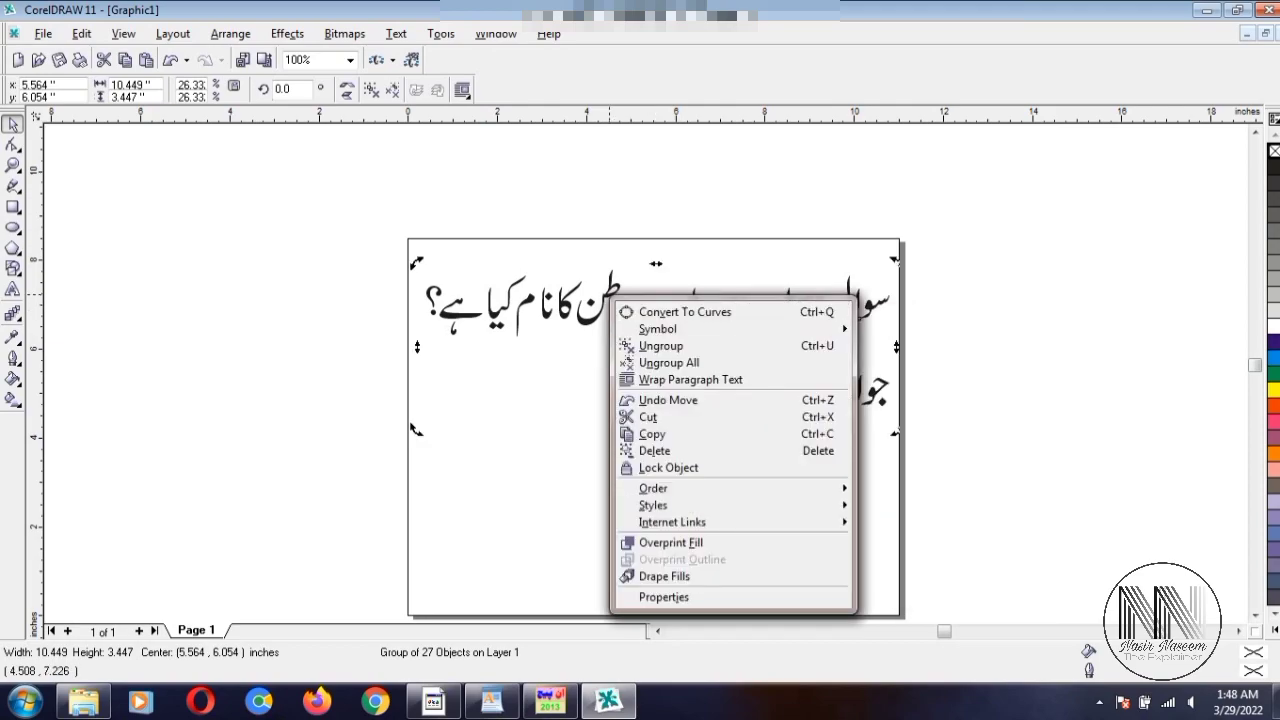
pyautogui.click(859, 469)
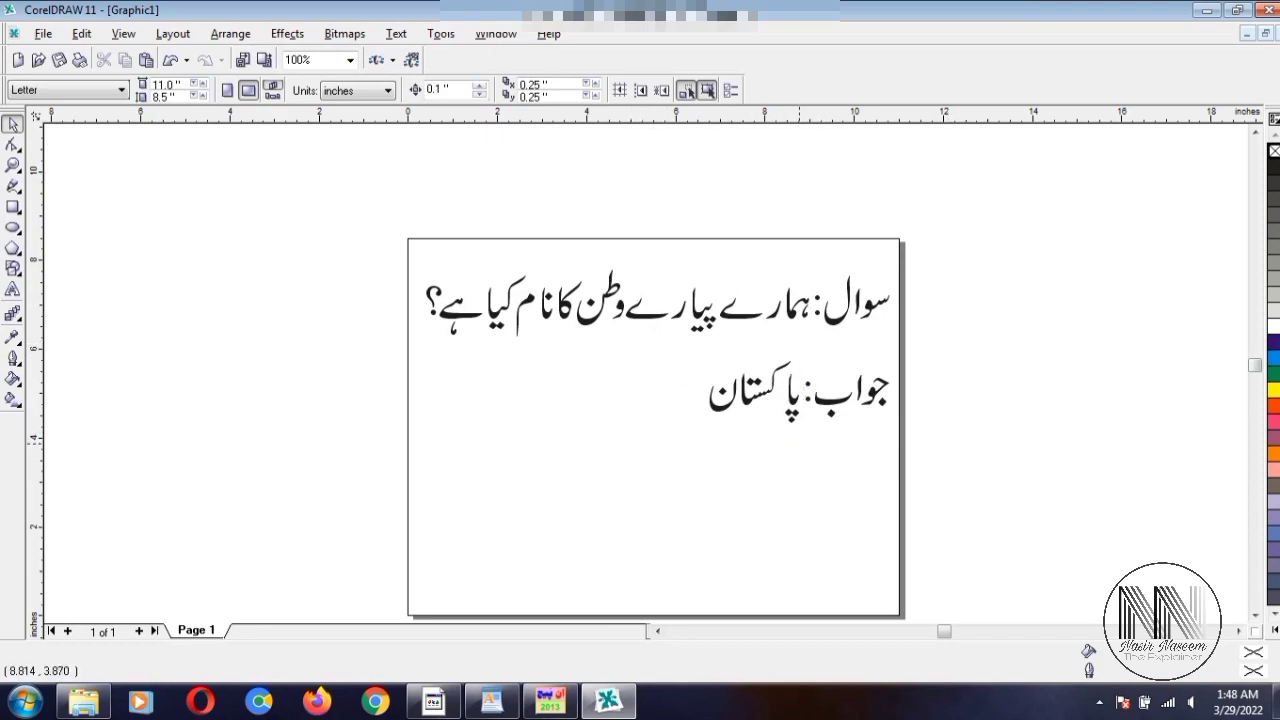
# - Marquee-select all pieces of پاکستان and enlarge the word
pyautogui.moveTo(806, 348)
pyautogui.mouseDown()
pyautogui.moveTo(694, 444)
pyautogui.moveTo(470, 578)
pyautogui.mouseUp()
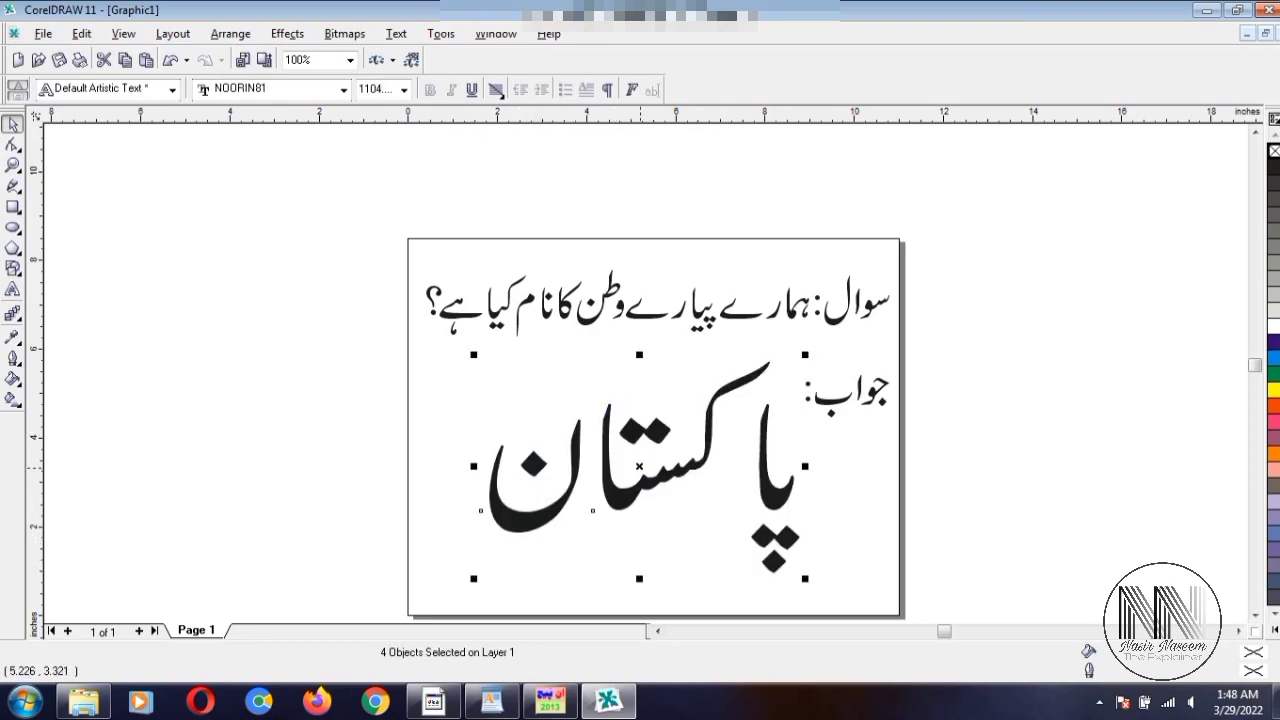
pyautogui.moveTo(640, 467); pyautogui.dragTo(641, 473)
pyautogui.click(872, 492)
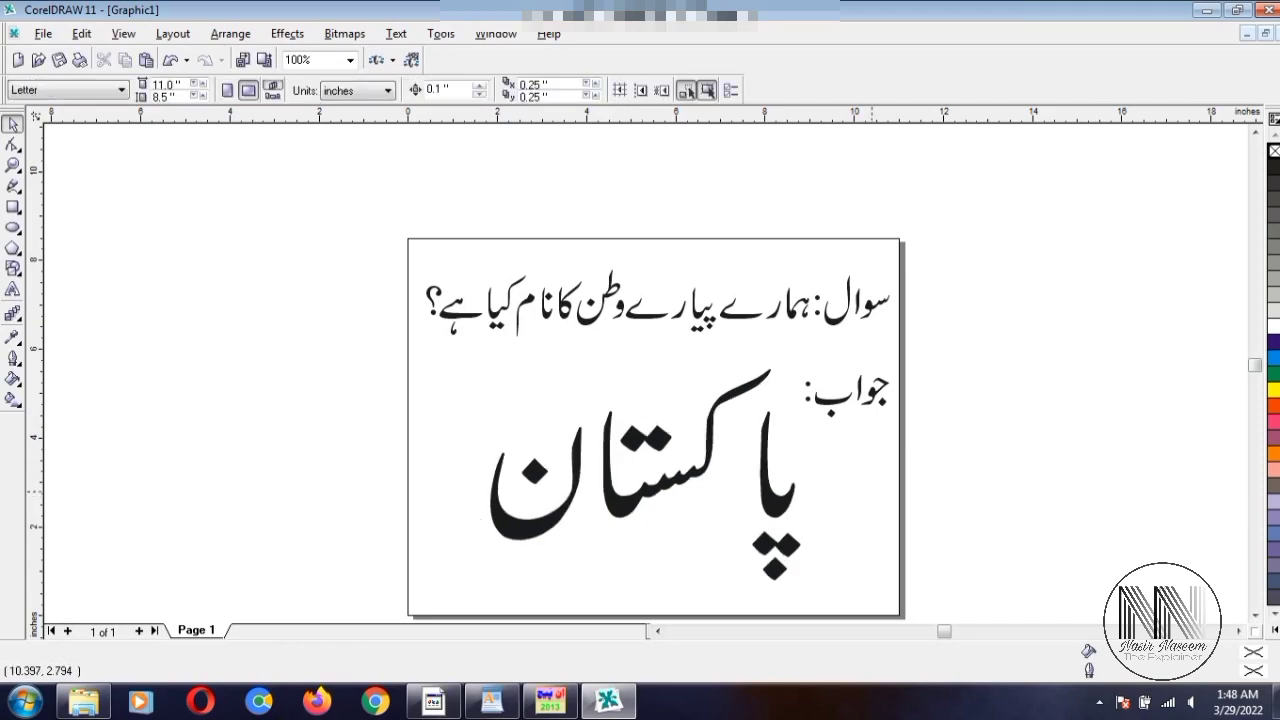
# - Move the پا piece and its dots back beside کستان and adjust another letter piece
pyautogui.click(775, 513)
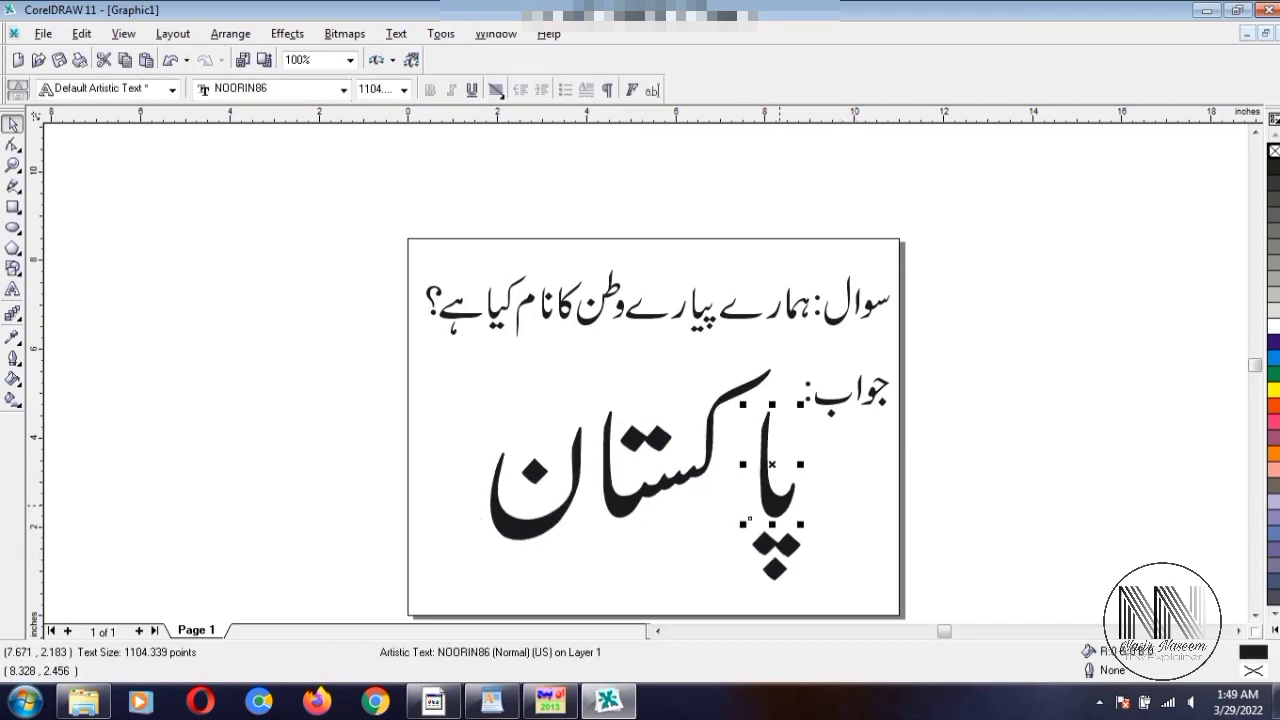
pyautogui.moveTo(750, 520); pyautogui.dragTo(718, 472)
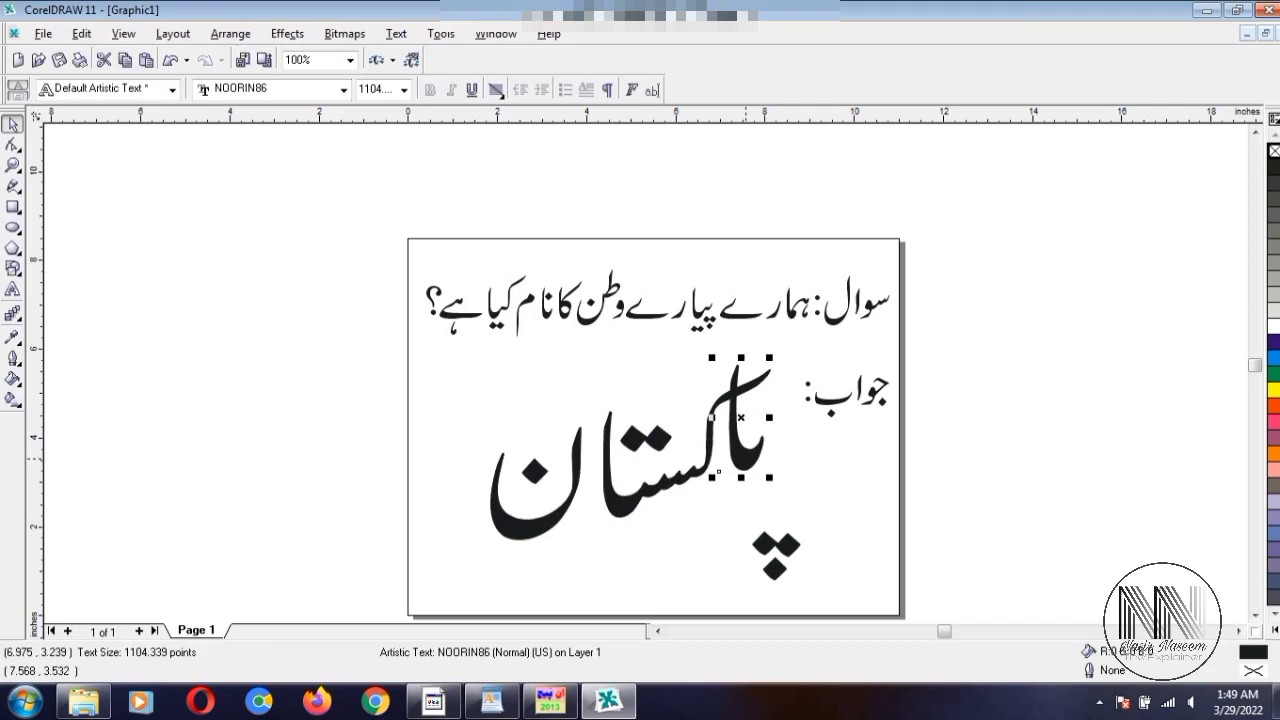
pyautogui.moveTo(775, 548); pyautogui.dragTo(745, 492)
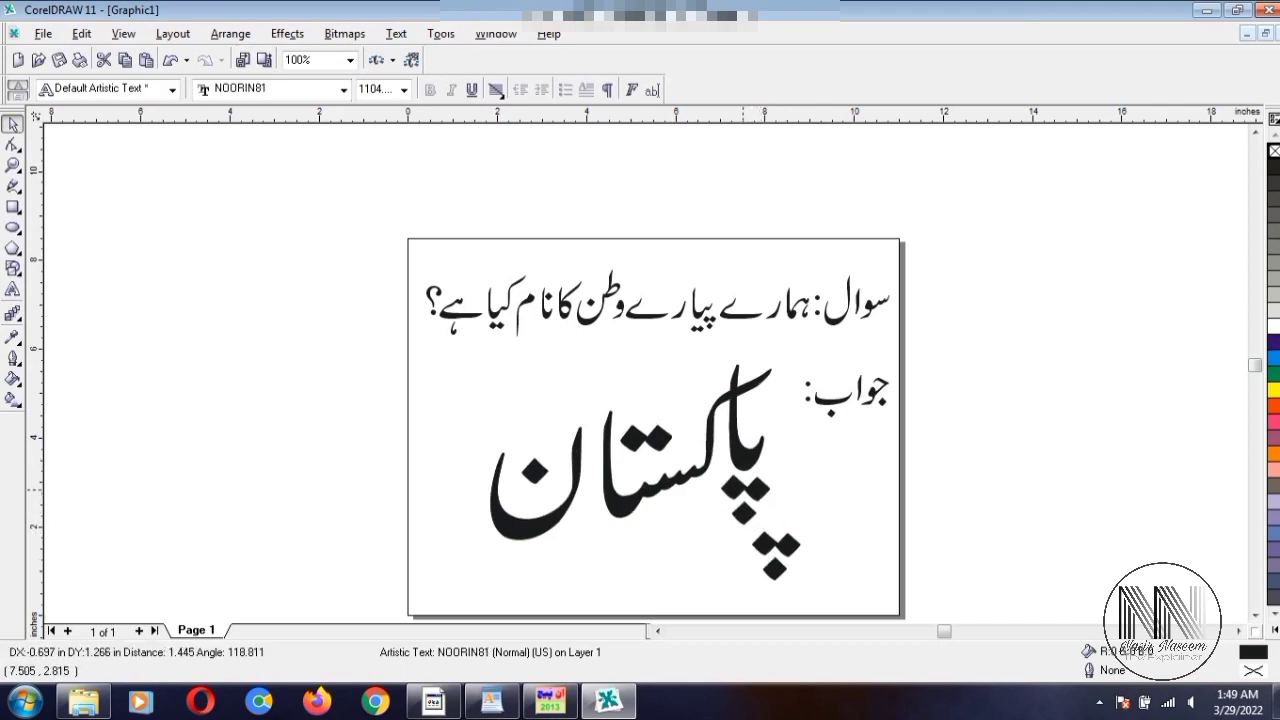
pyautogui.moveTo(546, 517); pyautogui.dragTo(580, 503)
pyautogui.click(725, 555)
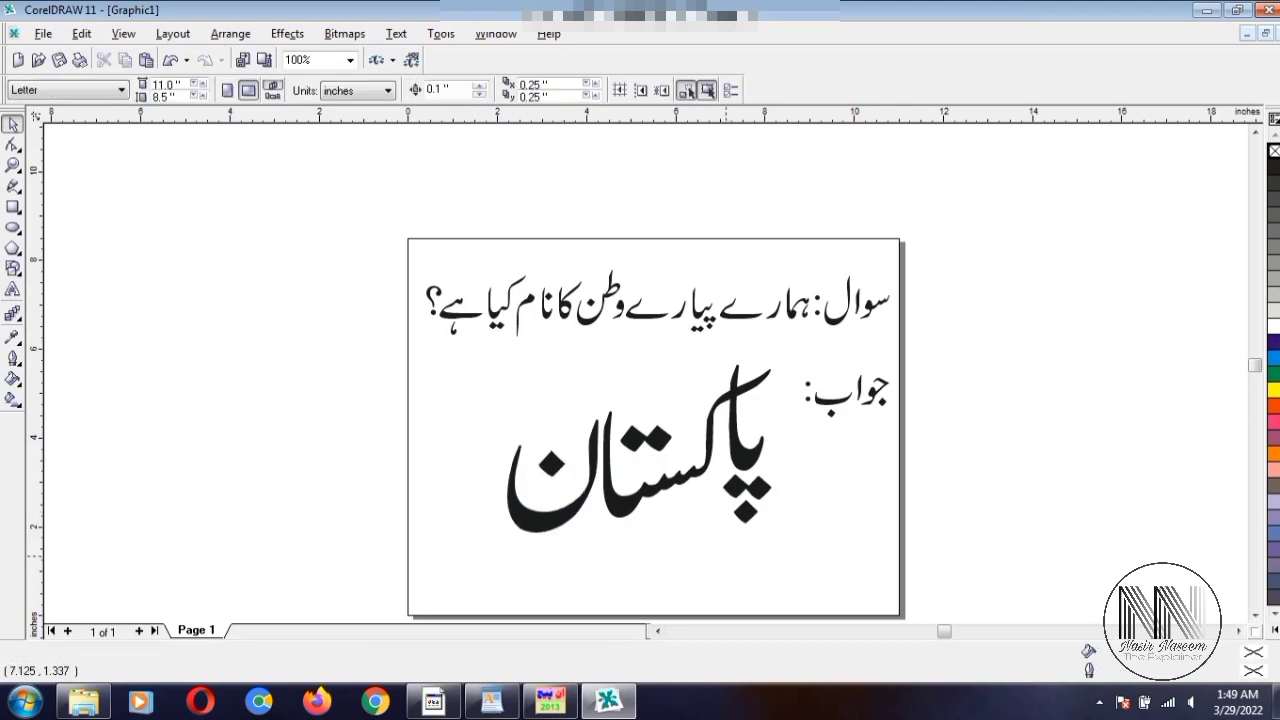
# - Move the پ dots aside, stretch then slightly shrink the پا piece, and set the dots back beneath it
pyautogui.doubleClick(746, 457)
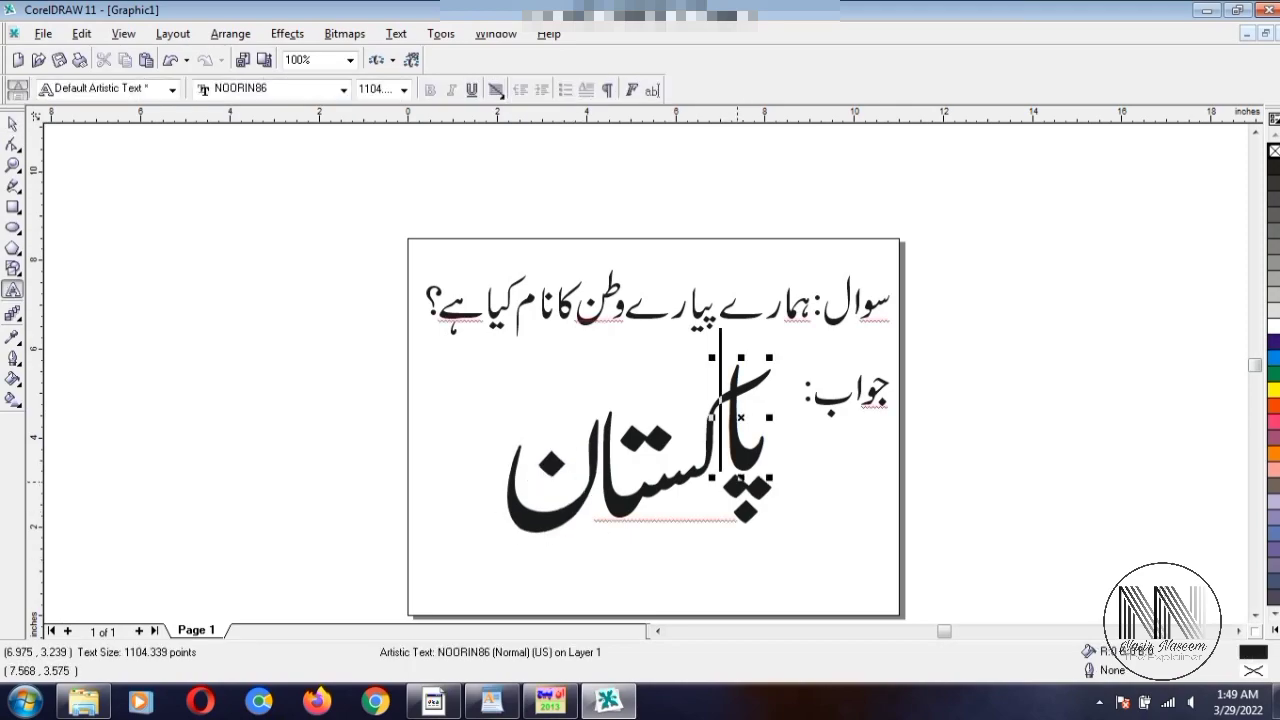
pyautogui.press('Escape')
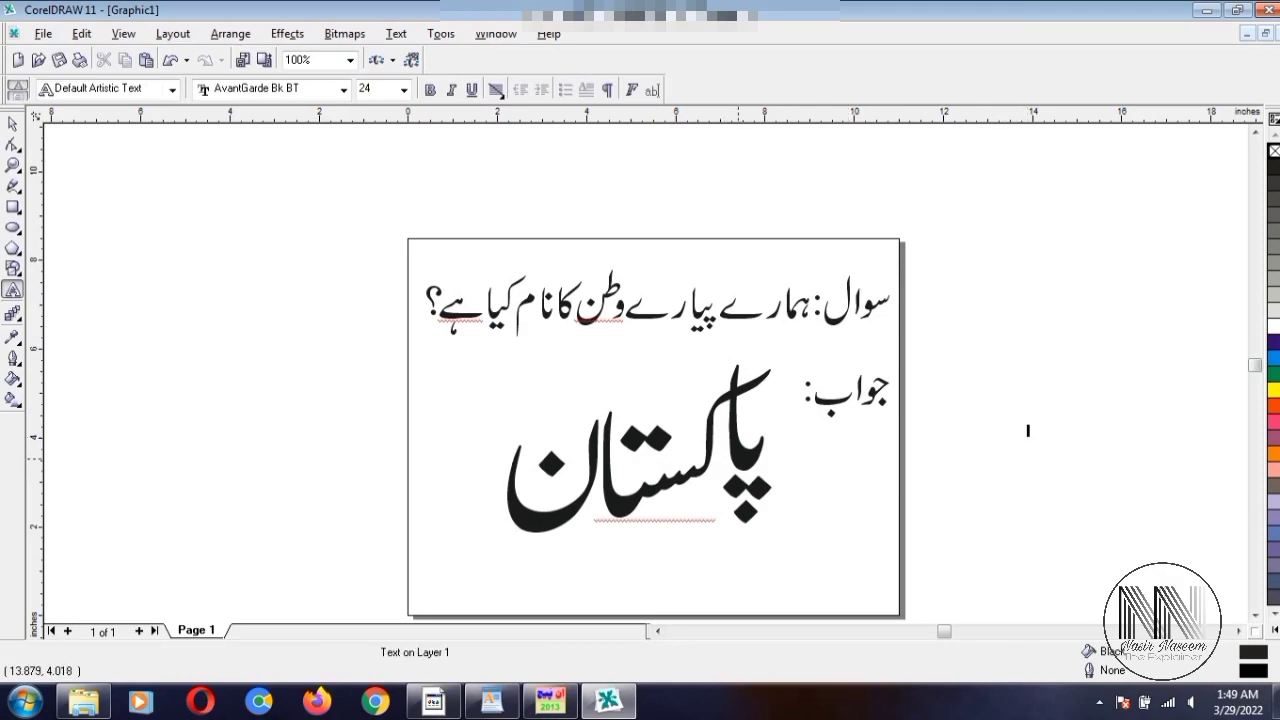
pyautogui.press('space')
pyautogui.moveTo(745, 495); pyautogui.dragTo(860, 545)
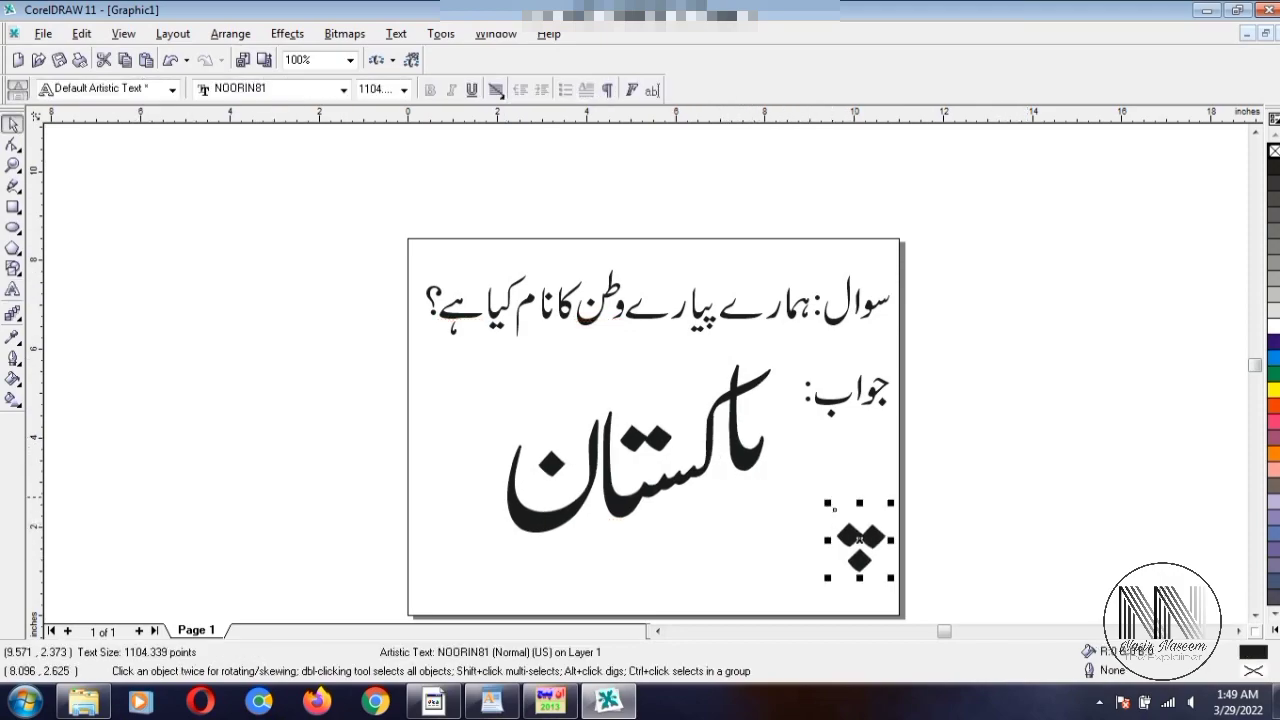
pyautogui.click(718, 471)
pyautogui.moveTo(718, 475)
pyautogui.mouseDown()
pyautogui.moveTo(741, 550)
pyautogui.moveTo(752, 508)
pyautogui.mouseUp()
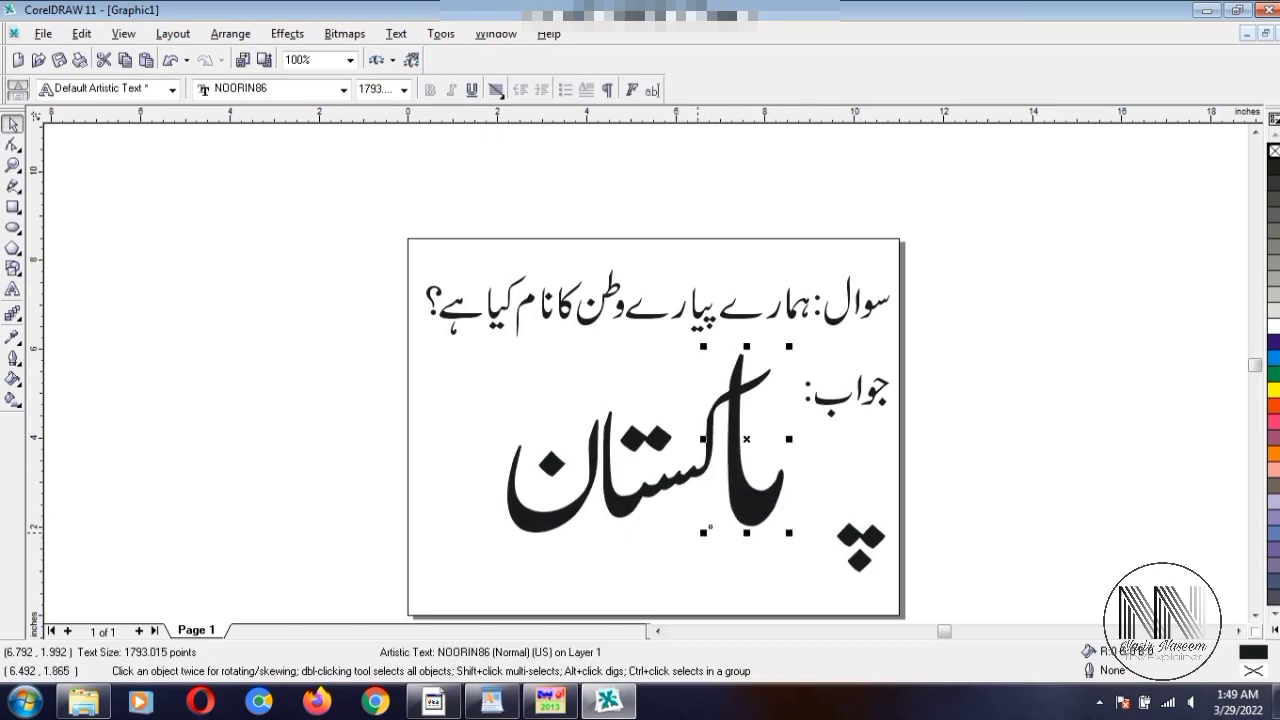
pyautogui.moveTo(699, 532)
pyautogui.mouseDown()
pyautogui.moveTo(728, 517)
pyautogui.moveTo(726, 489)
pyautogui.moveTo(711, 502)
pyautogui.mouseUp()
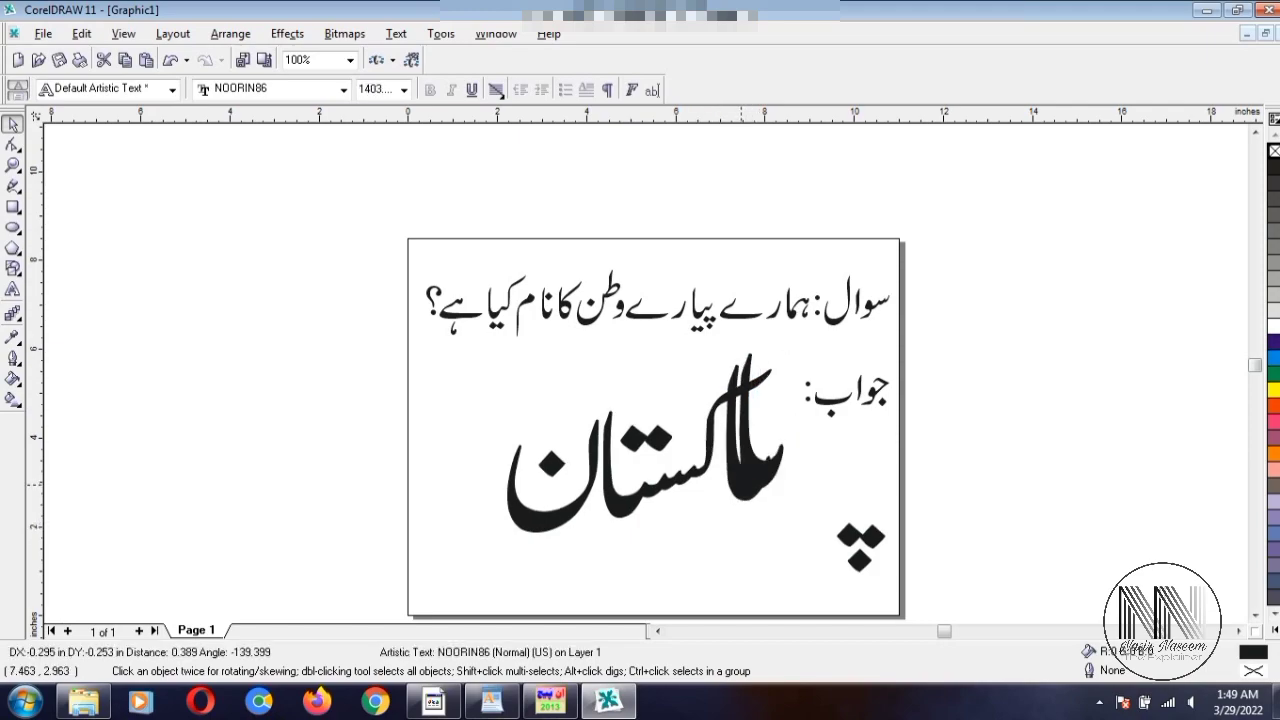
pyautogui.moveTo(835, 514); pyautogui.dragTo(719, 493)
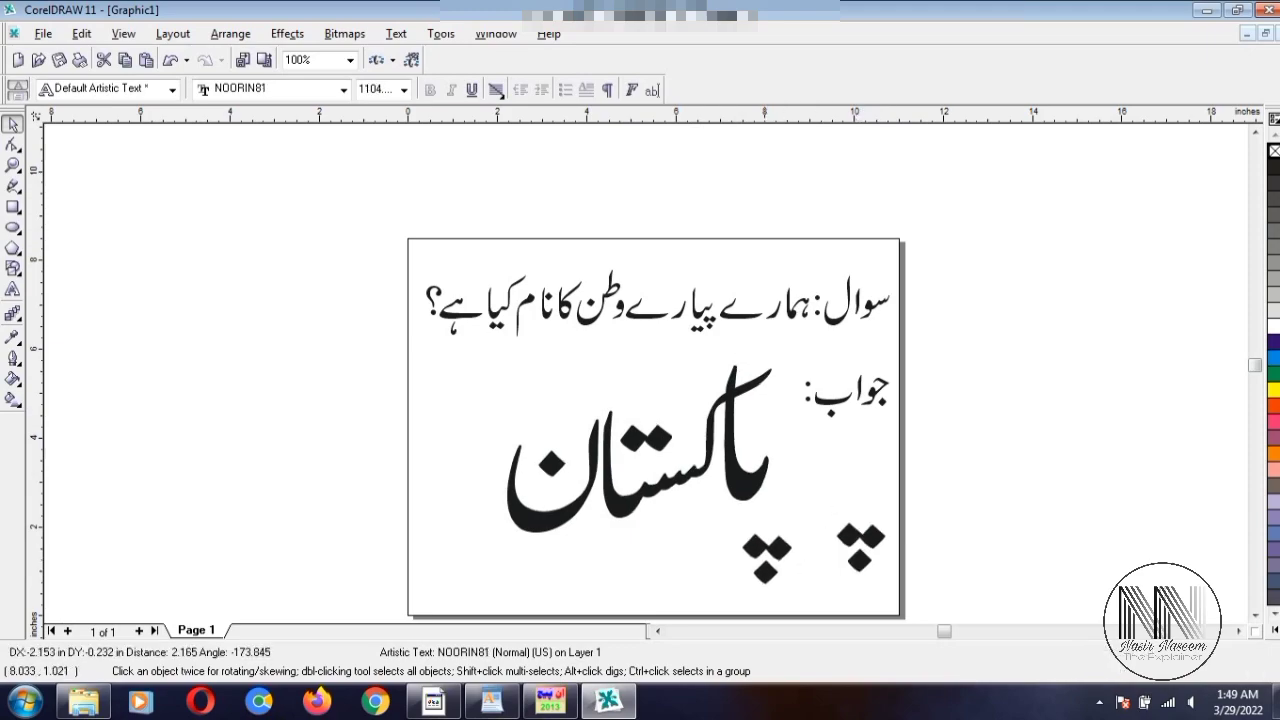
pyautogui.click(849, 547)
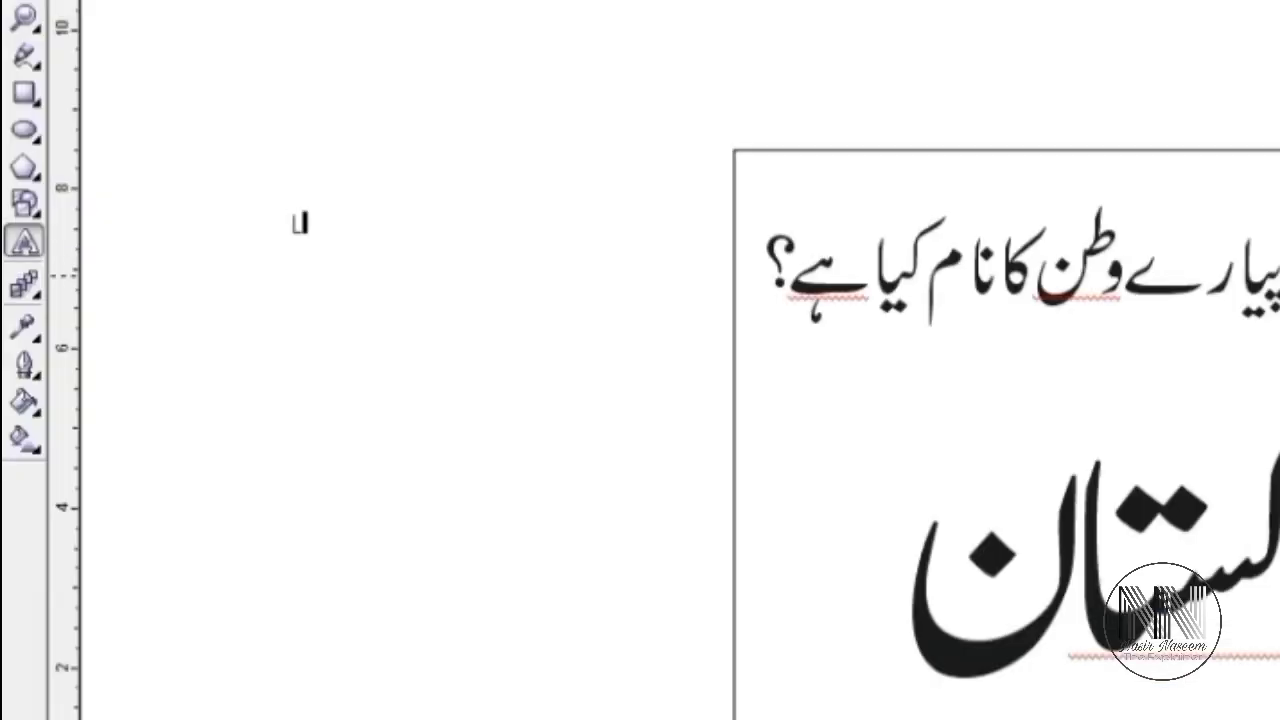
# - Type the lines 'Likel', 'Comment', 'Share', 'Subscribe my Channel' and 'Thanx for watching' beside the page
pyautogui.write('Likel')
pyautogui.press('Return')
pyautogui.write('Co')
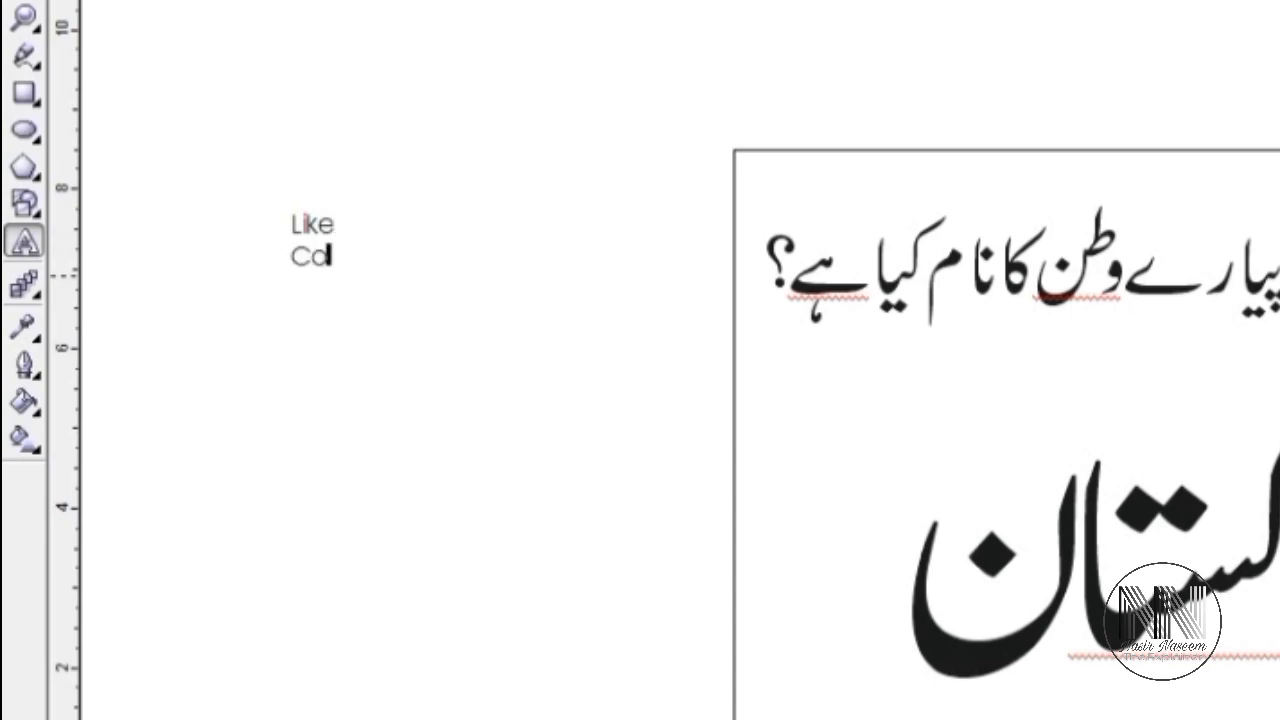
pyautogui.write('mment')
pyautogui.press('Return')
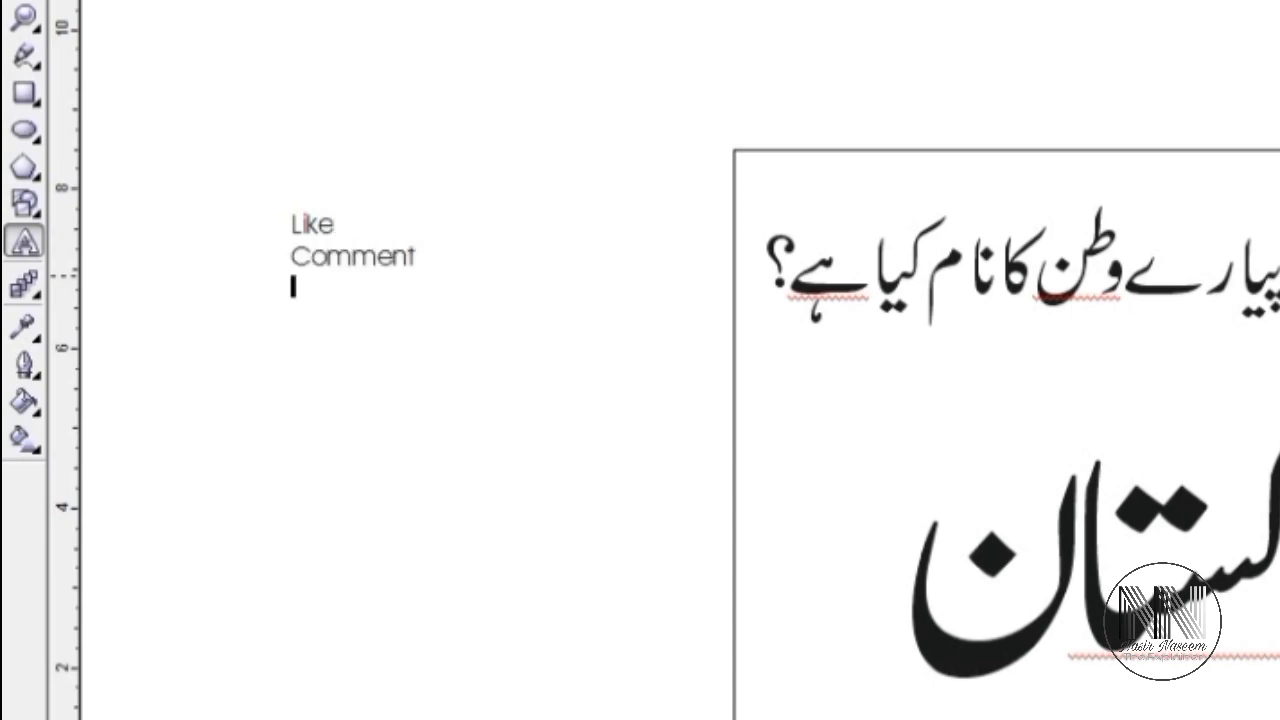
pyautogui.write('Share')
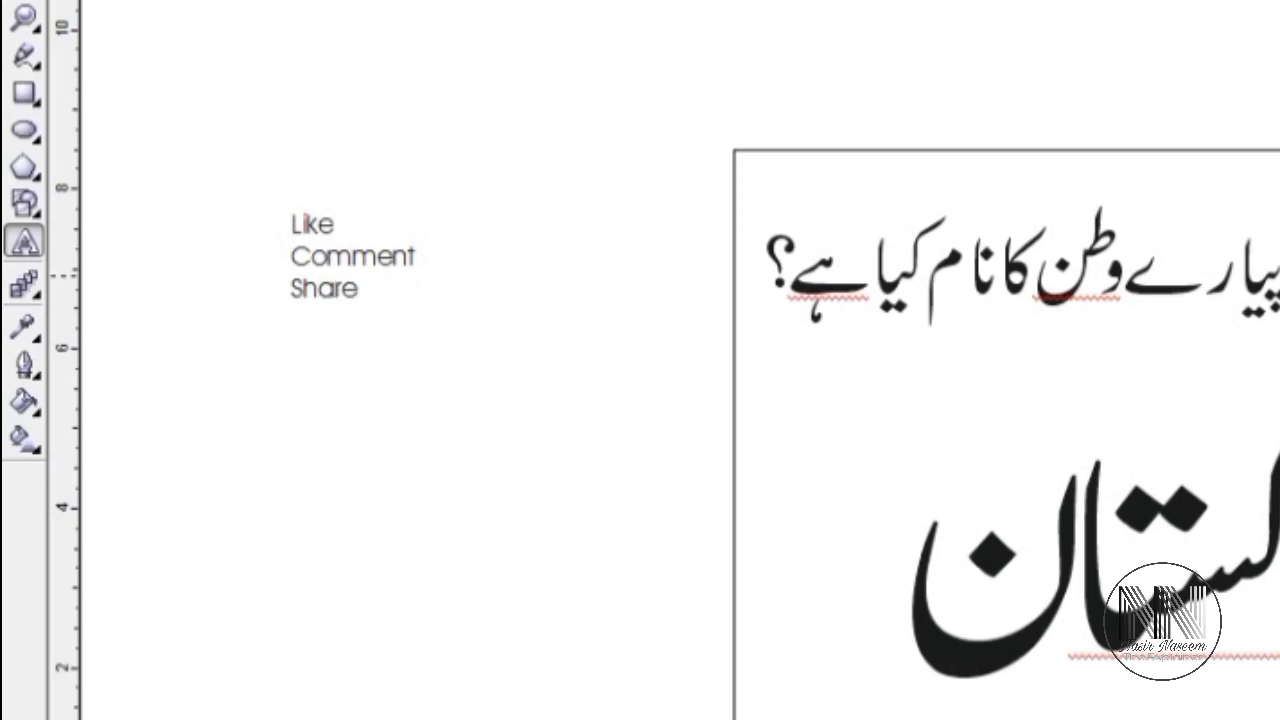
pyautogui.press('Return')
pyautogui.press('Return')
pyautogui.write('Sub')
pyautogui.write('scribe ')
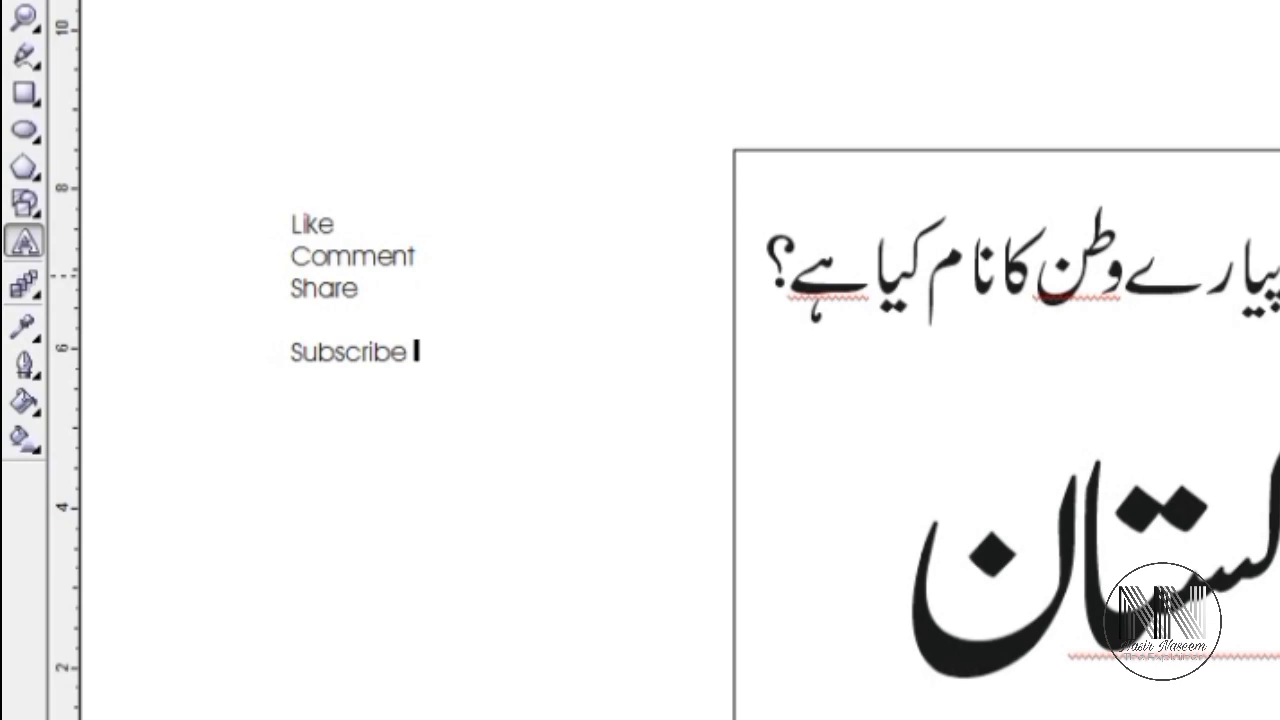
pyautogui.write('my Channel')
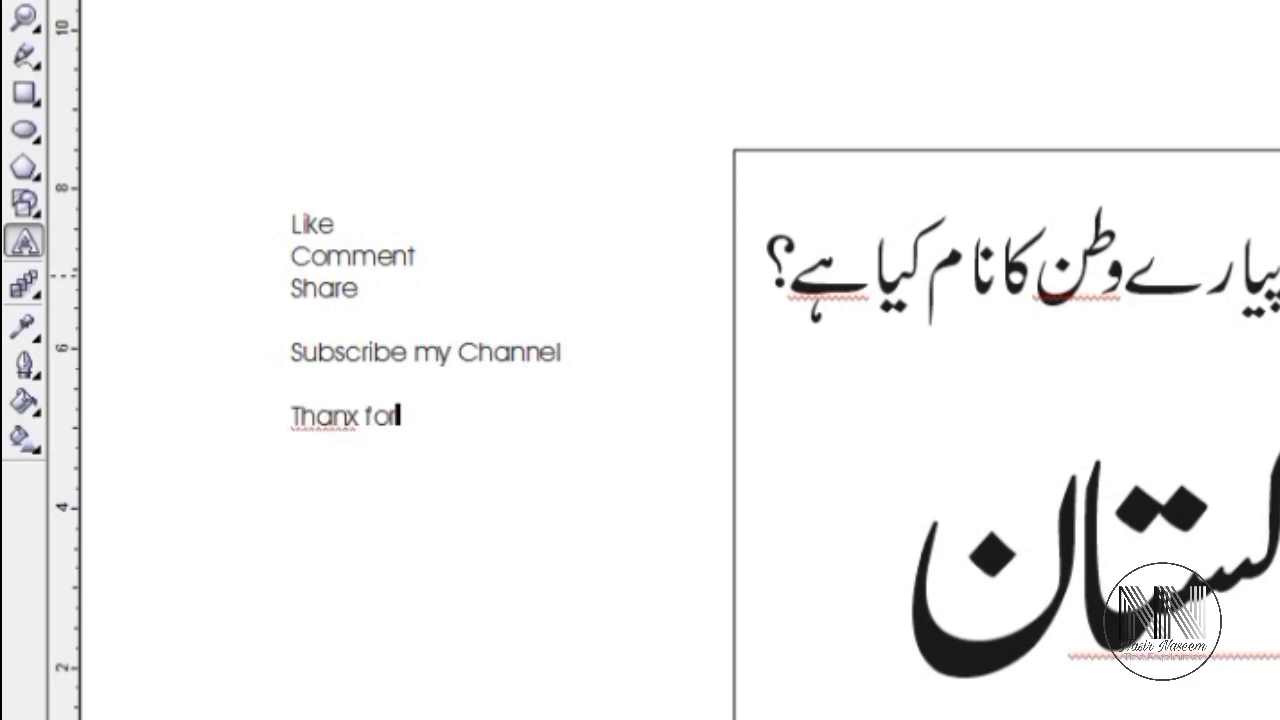
pyautogui.write('r watch')
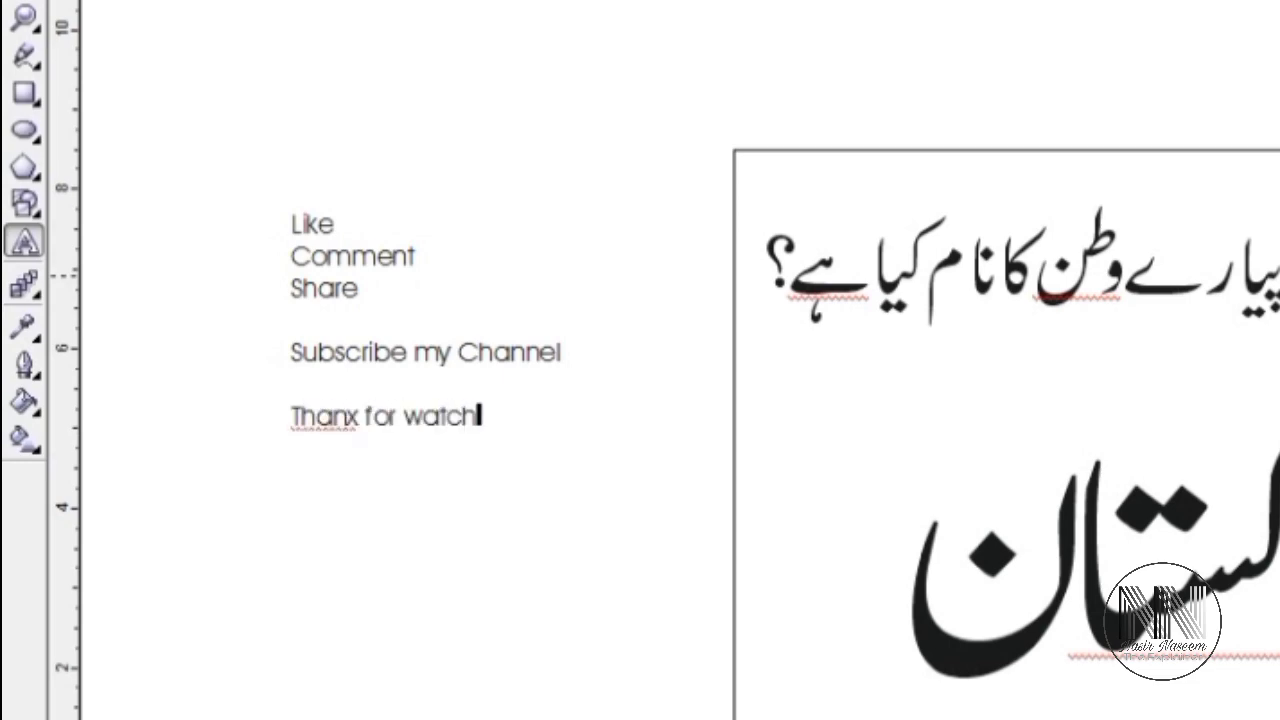